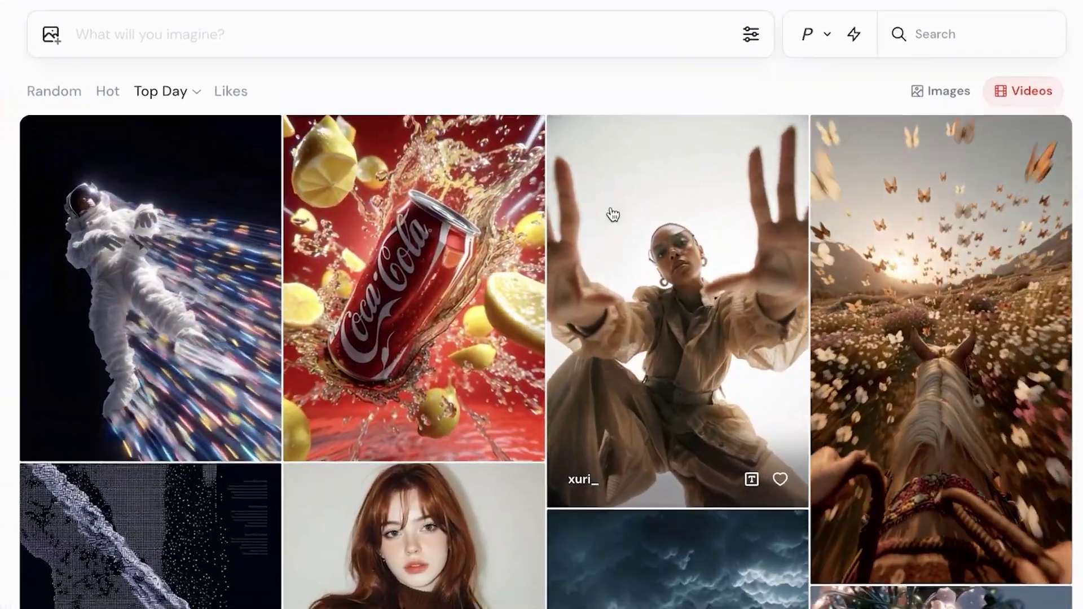
Scroll down the Explore Videos grid of the day's top videos.
{"action": "scroll", "coordinate": [613, 214], "scroll_direction": "down", "scroll_amount": 2}
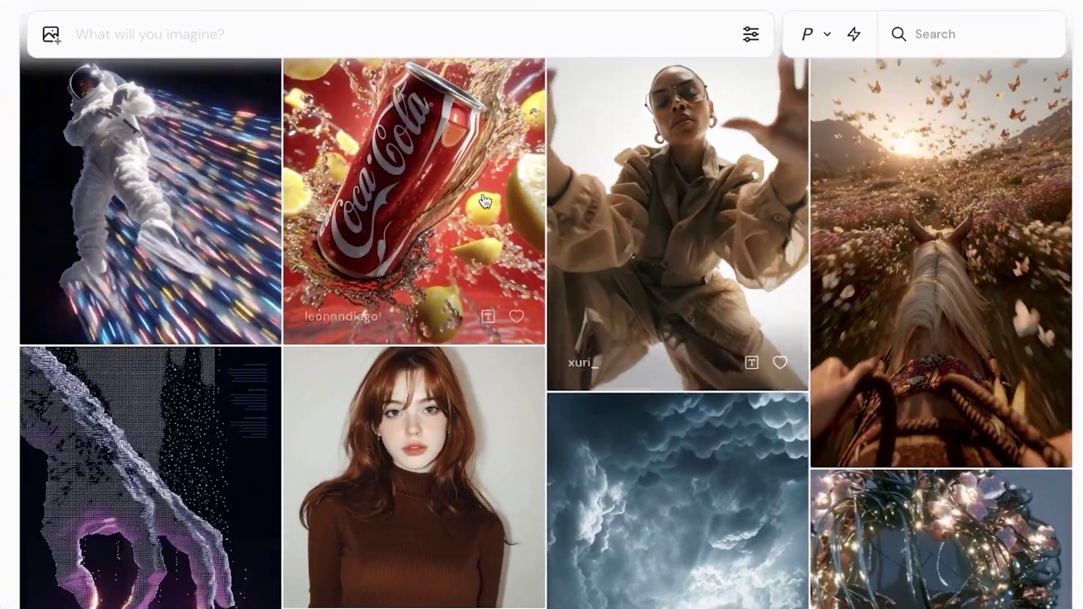
Review the astronaut, Coca-Cola, fashion, horse, pixelated-hands and red-haired girl videos, then show generation settings.
{"action": "left_click", "coordinate": [231, 178]}
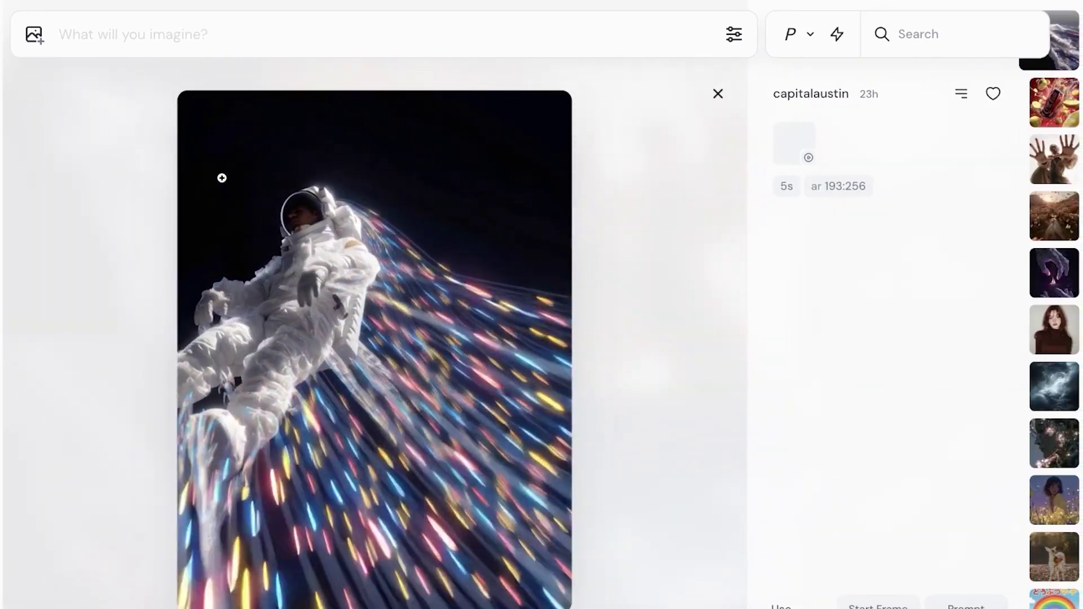
{"action": "key", "text": "Down"}
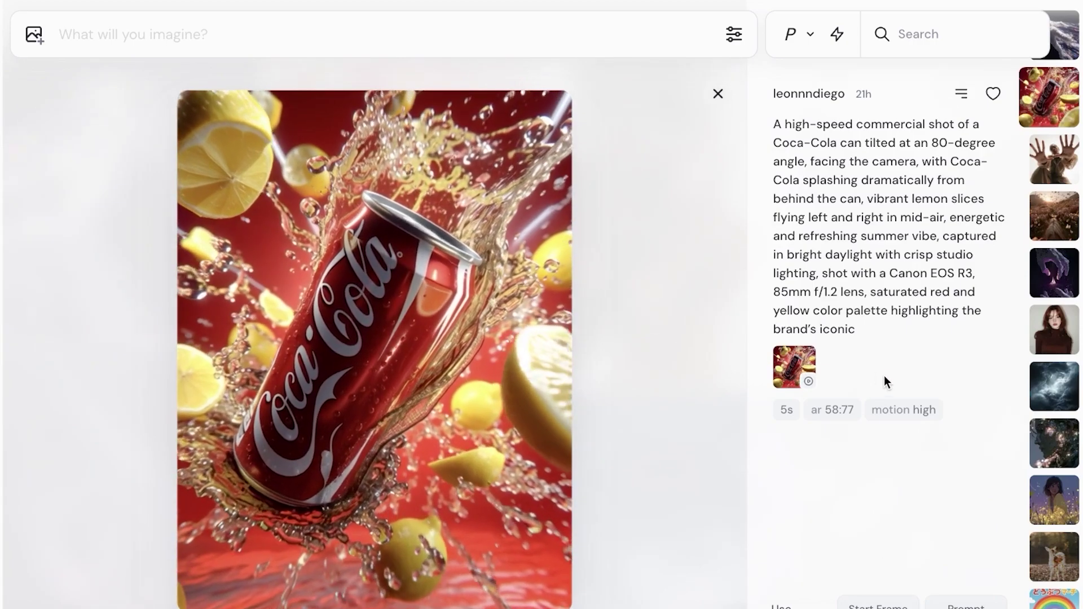
{"action": "key", "text": "Down"}
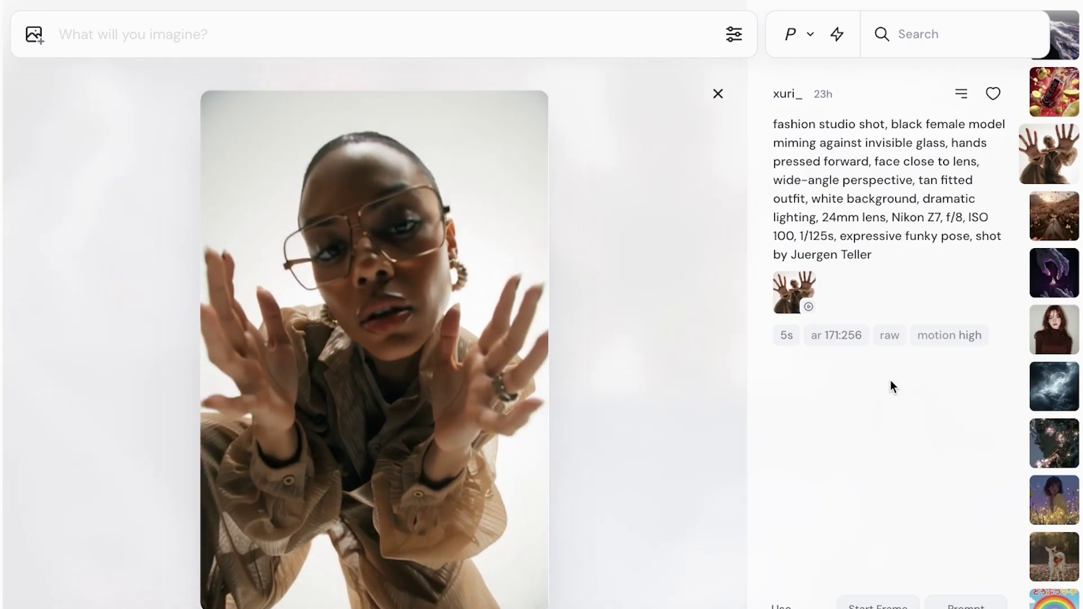
{"action": "key", "text": "Down"}
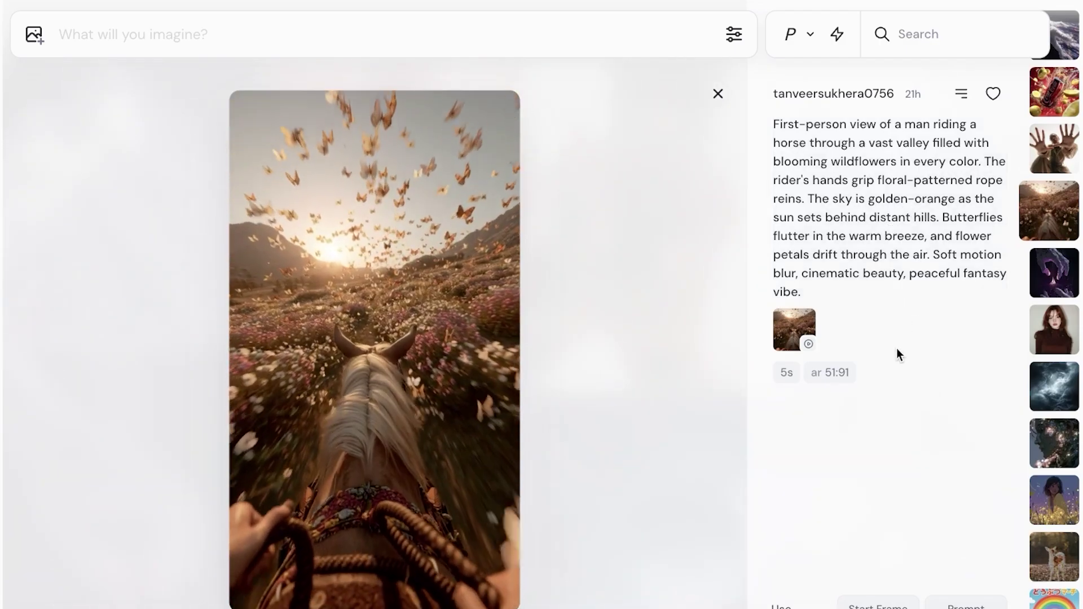
{"action": "key", "text": "Down"}
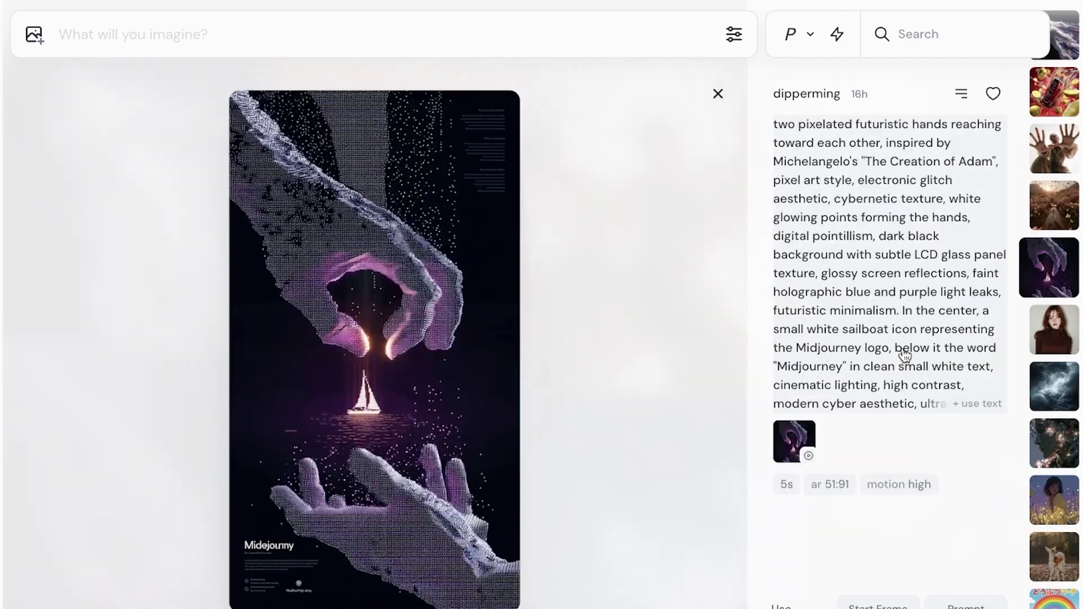
{"action": "key", "text": "Down"}
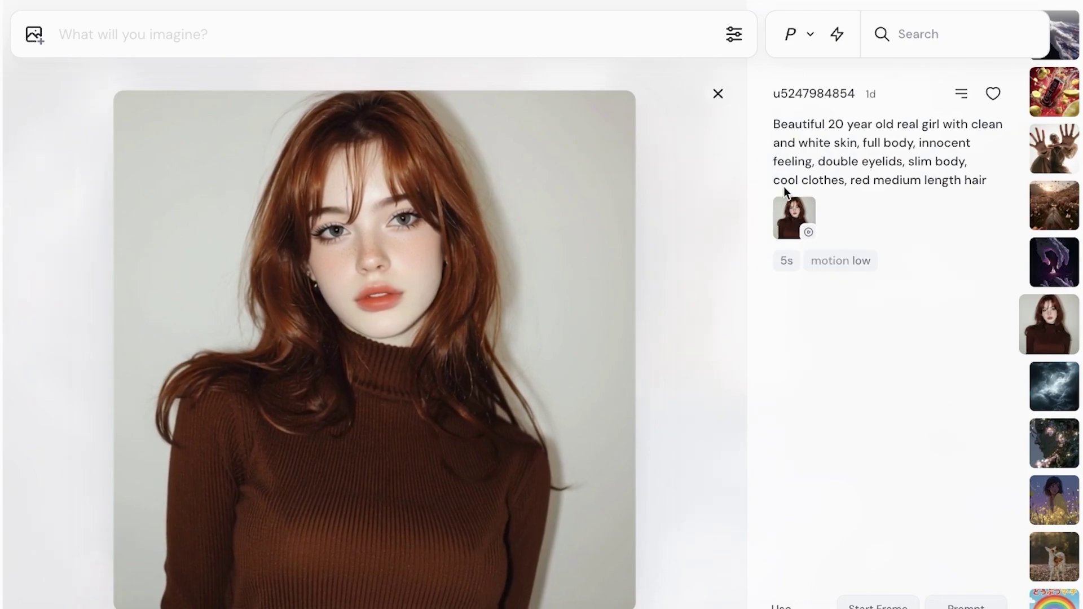
{"action": "left_click", "coordinate": [717, 93]}
{"action": "left_click", "coordinate": [734, 35]}
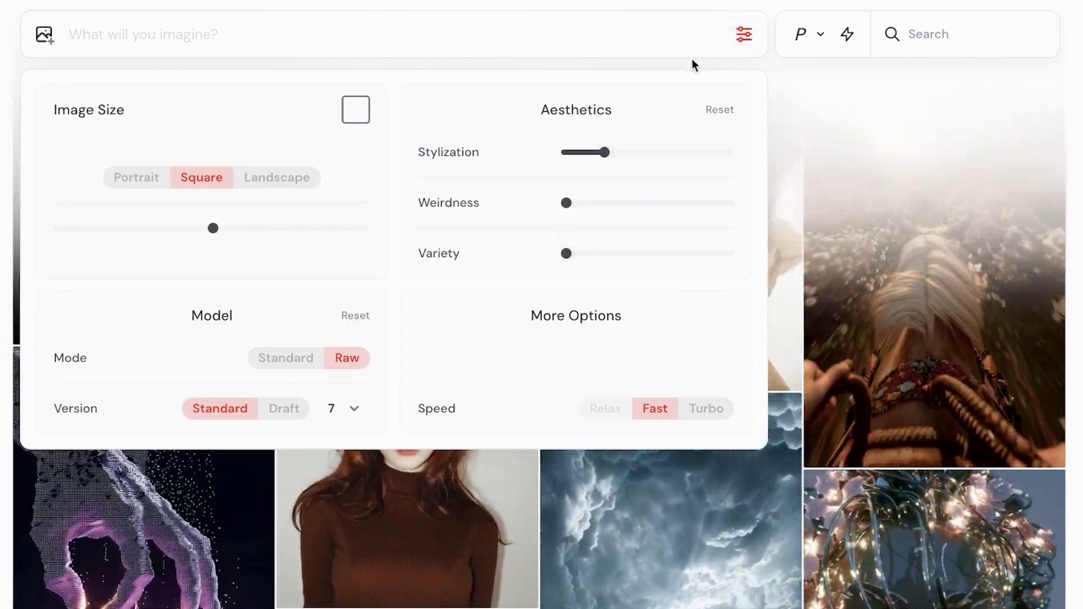
Close the generation settings and scroll the Explore videos back to the top.
{"action": "left_click", "coordinate": [756, 38]}
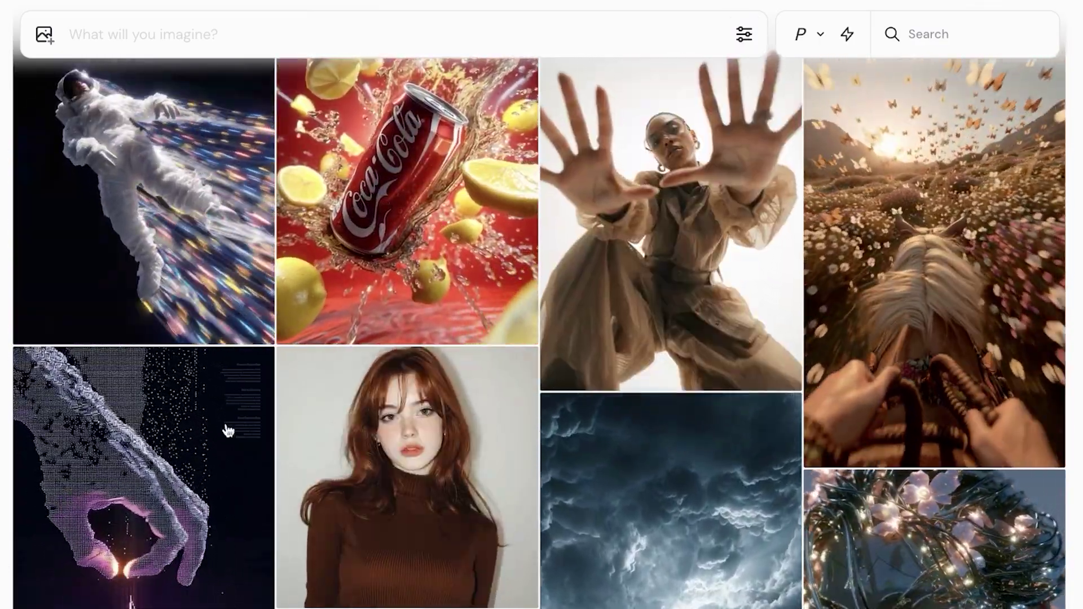
{"action": "mouse_move", "coordinate": [311, 105]}
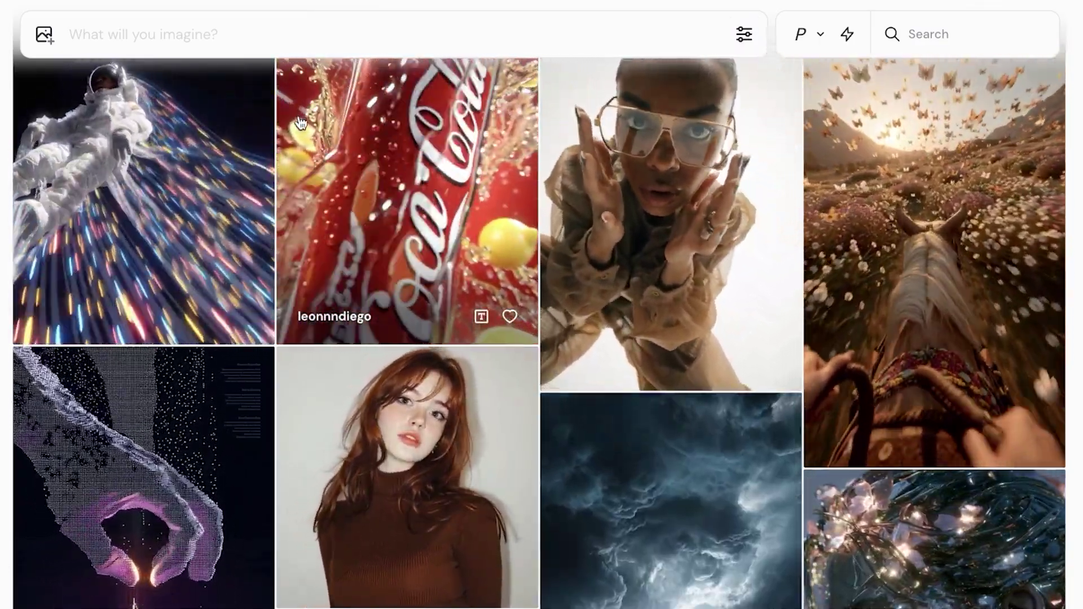
{"action": "scroll", "coordinate": [314, 160], "scroll_direction": "up", "scroll_amount": 3}
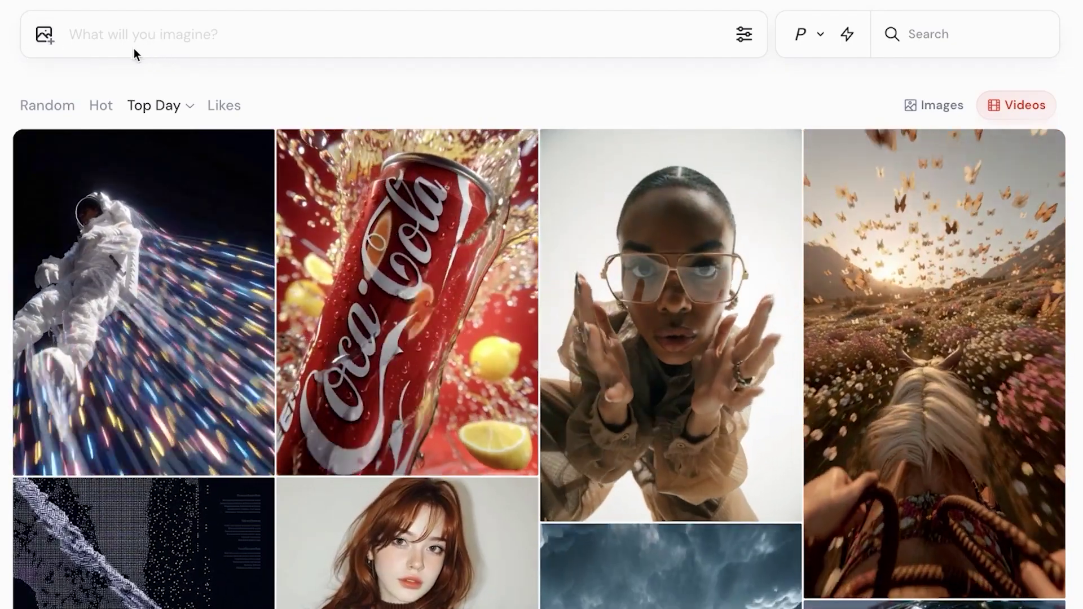
On the Create page, inspect the makeup-model video and its draft image details.
{"action": "mouse_move", "coordinate": [23, 135]}
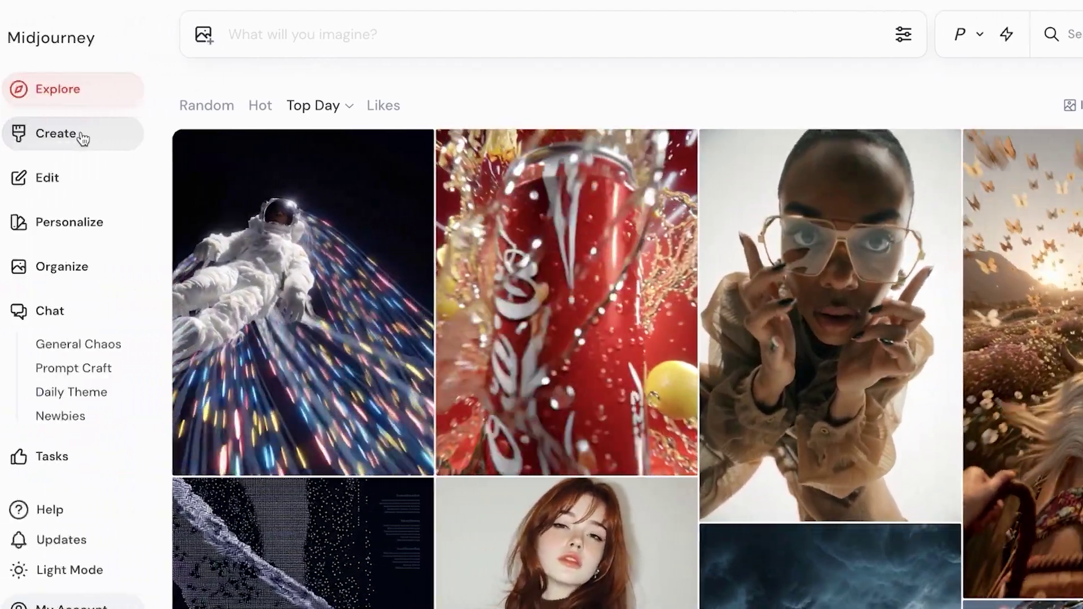
{"action": "left_click", "coordinate": [88, 137]}
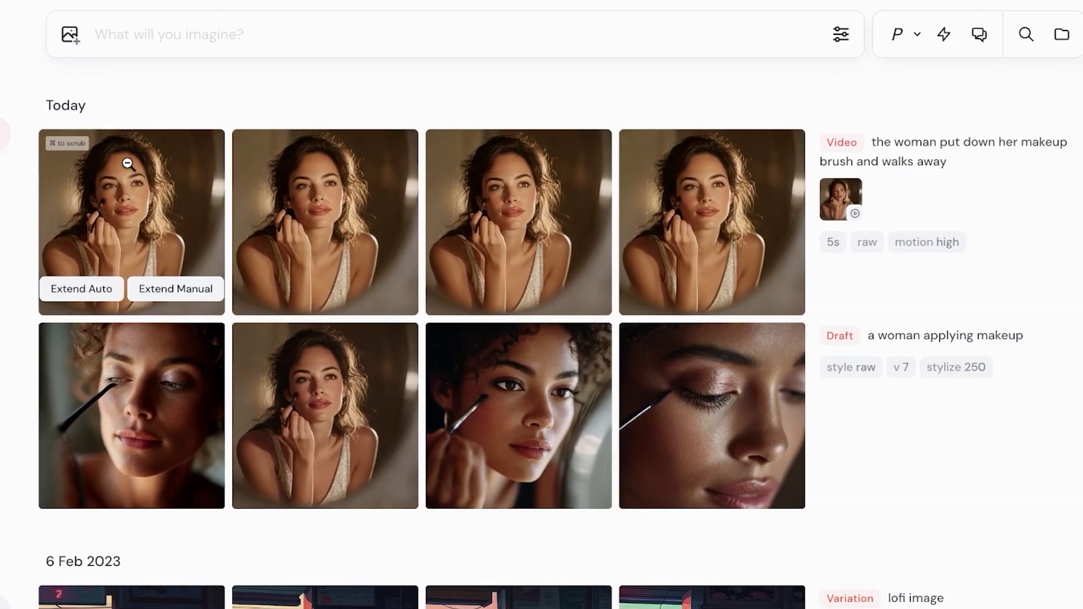
{"action": "left_click", "coordinate": [268, 165]}
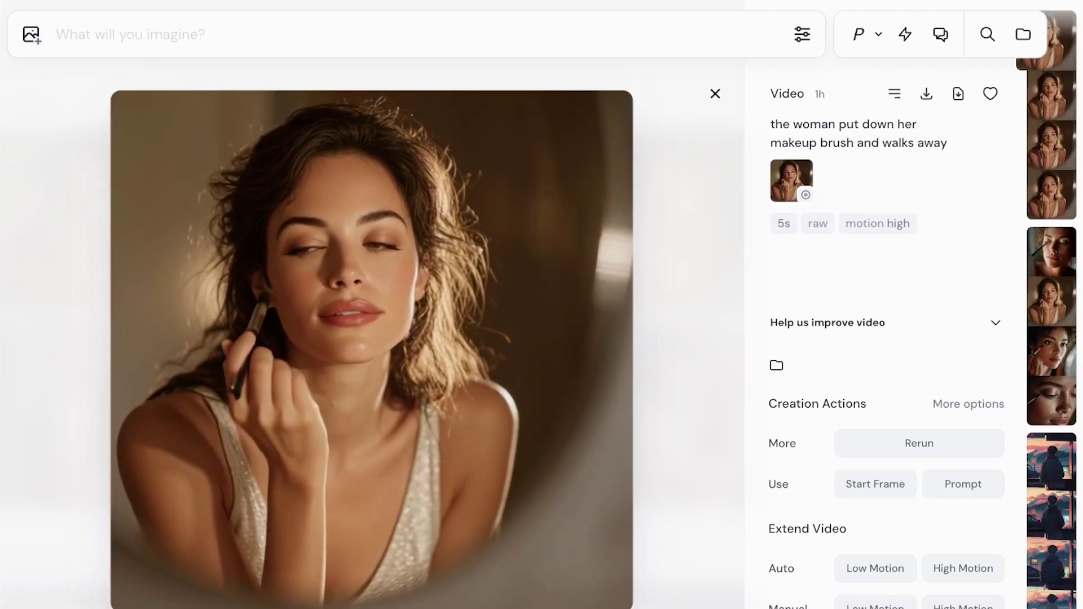
{"action": "key", "text": "Escape"}
{"action": "left_click", "coordinate": [239, 391]}
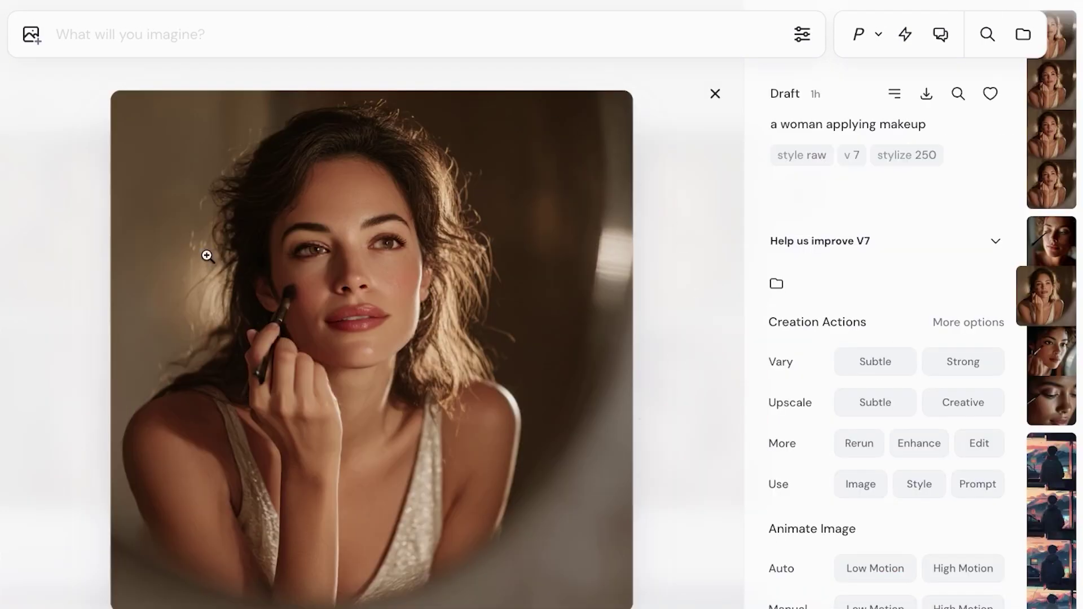
{"action": "key", "text": "Escape"}
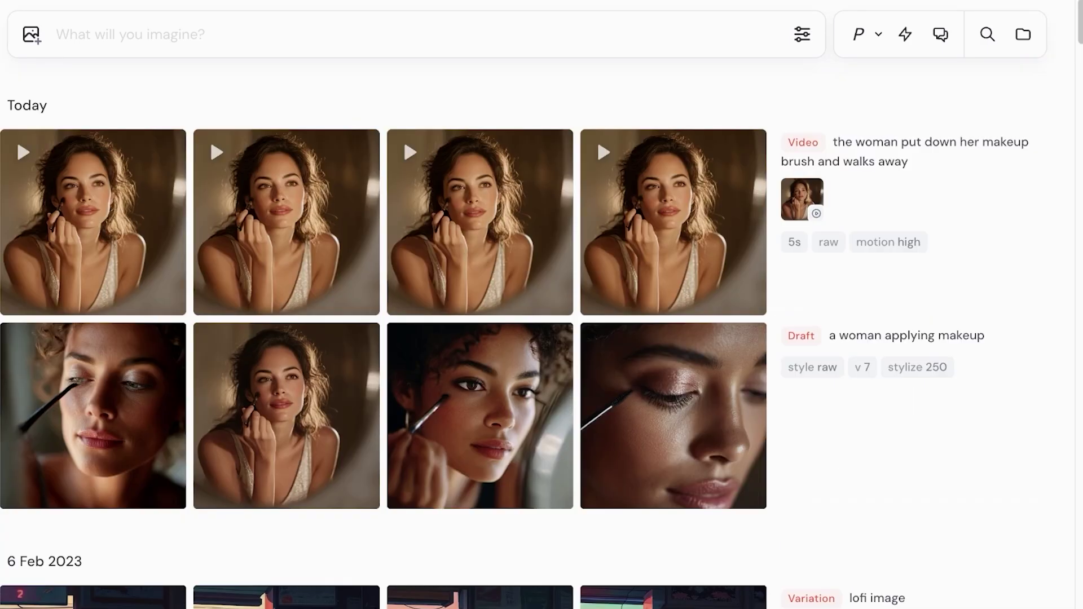
{"action": "left_click", "coordinate": [37, 207]}
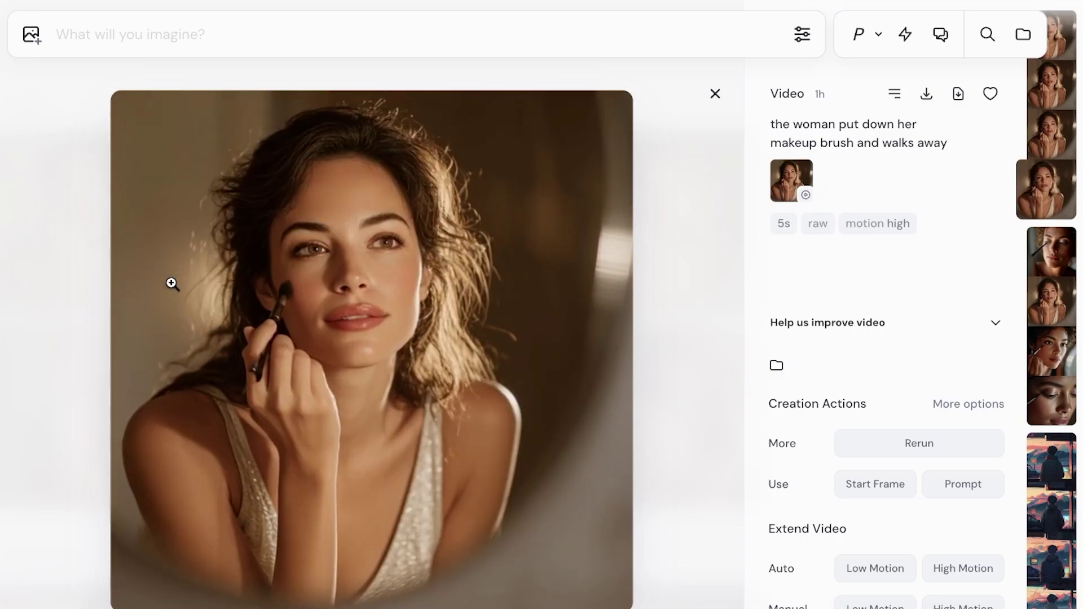
{"action": "left_click", "coordinate": [75, 222]}
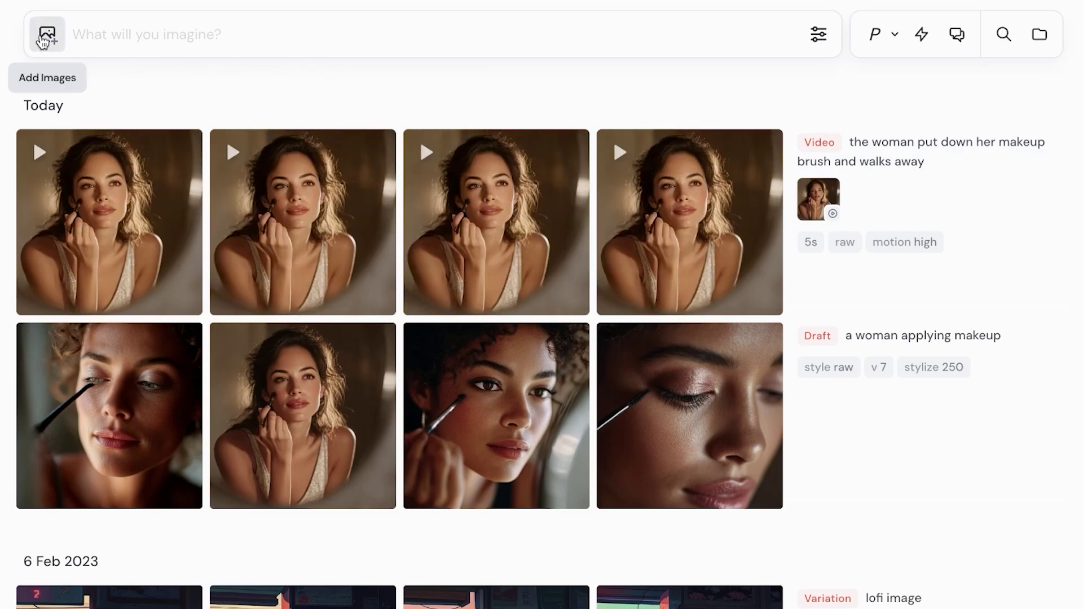
Upload MNGO2600.jpg from the makeup folder as a new image reference.
{"action": "left_click", "coordinate": [45, 38]}
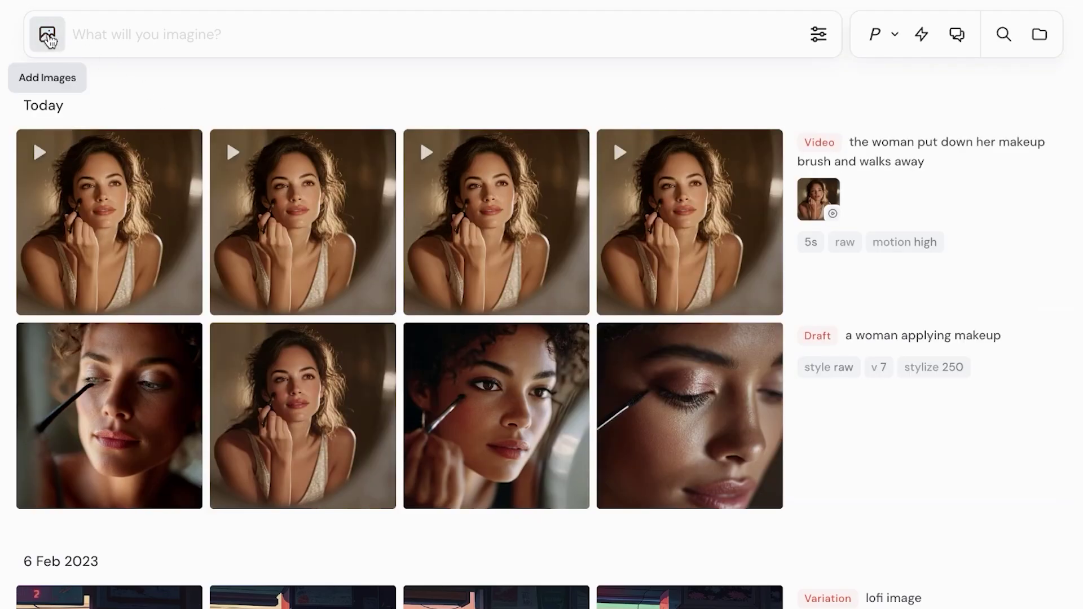
{"action": "left_click", "coordinate": [48, 35]}
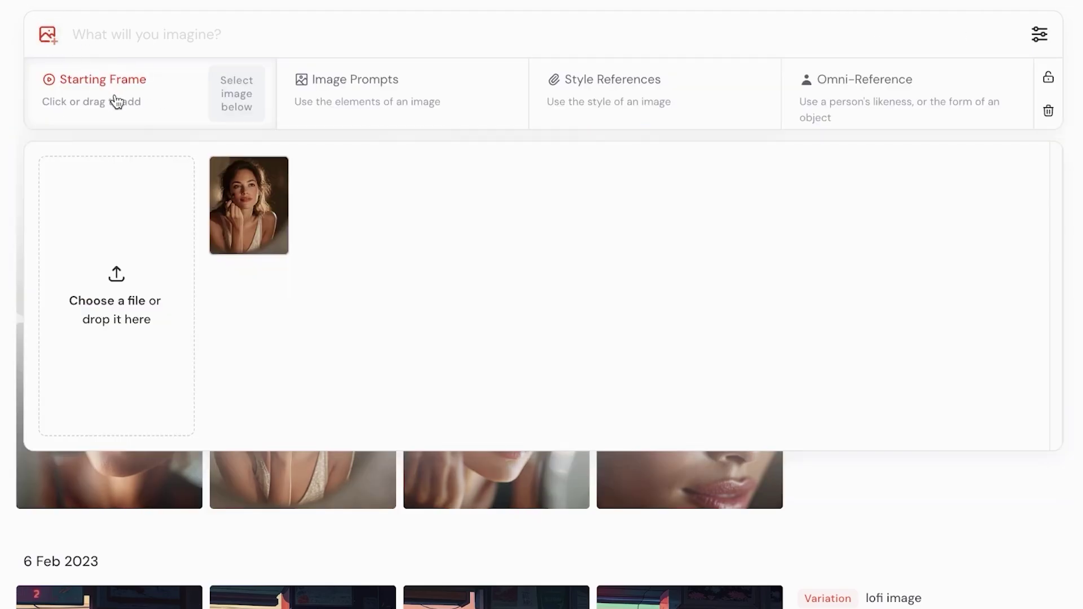
{"action": "left_click", "coordinate": [100, 266]}
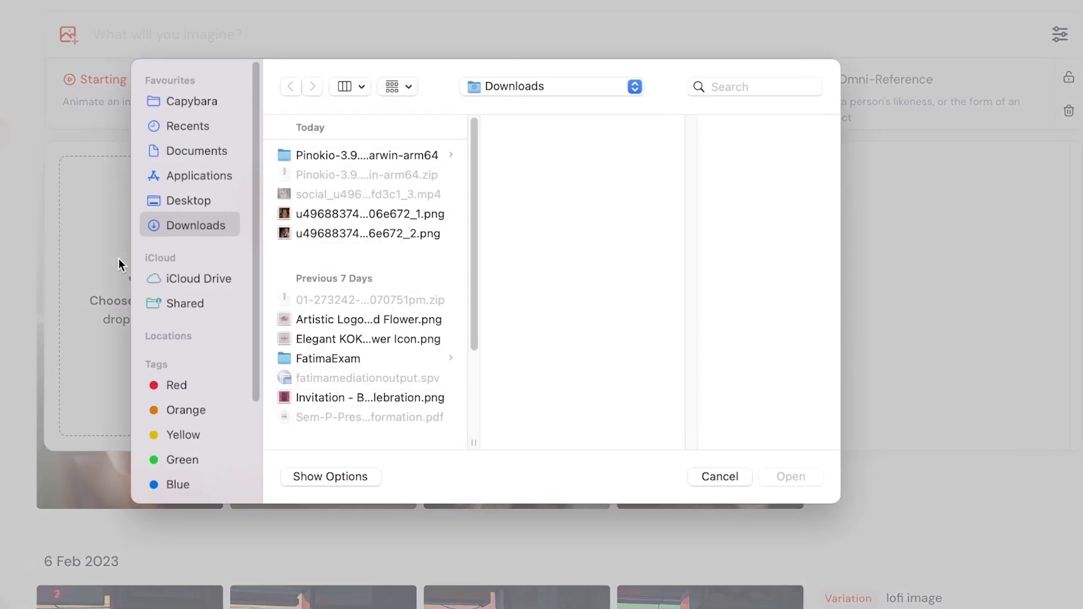
{"action": "scroll", "coordinate": [367, 350], "scroll_direction": "down", "scroll_amount": 5}
{"action": "left_click", "coordinate": [381, 414]}
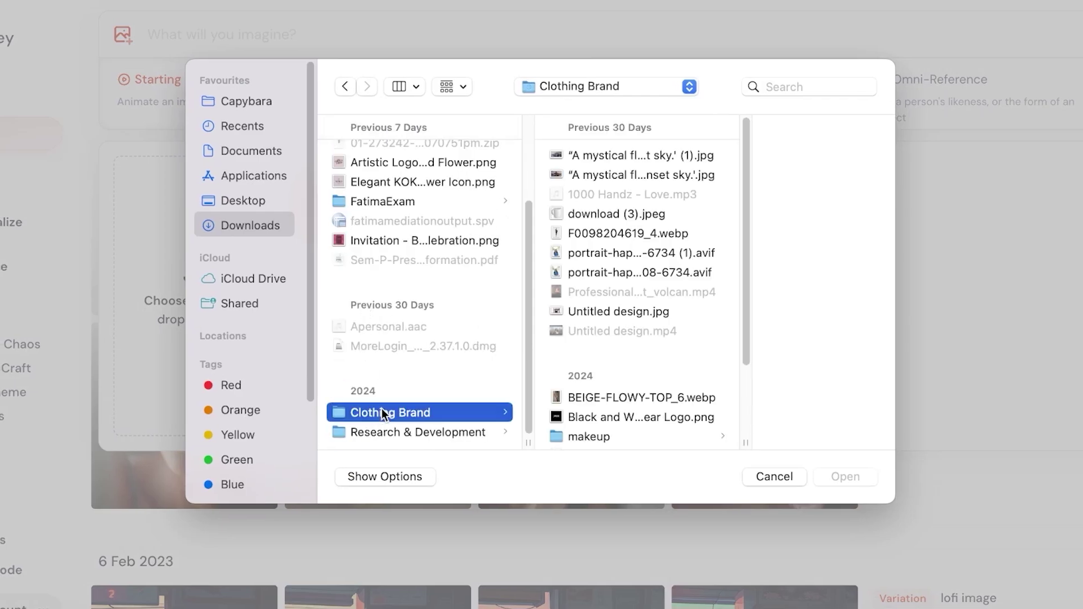
{"action": "scroll", "coordinate": [615, 361], "scroll_direction": "down", "scroll_amount": 3}
{"action": "left_click", "coordinate": [598, 311]}
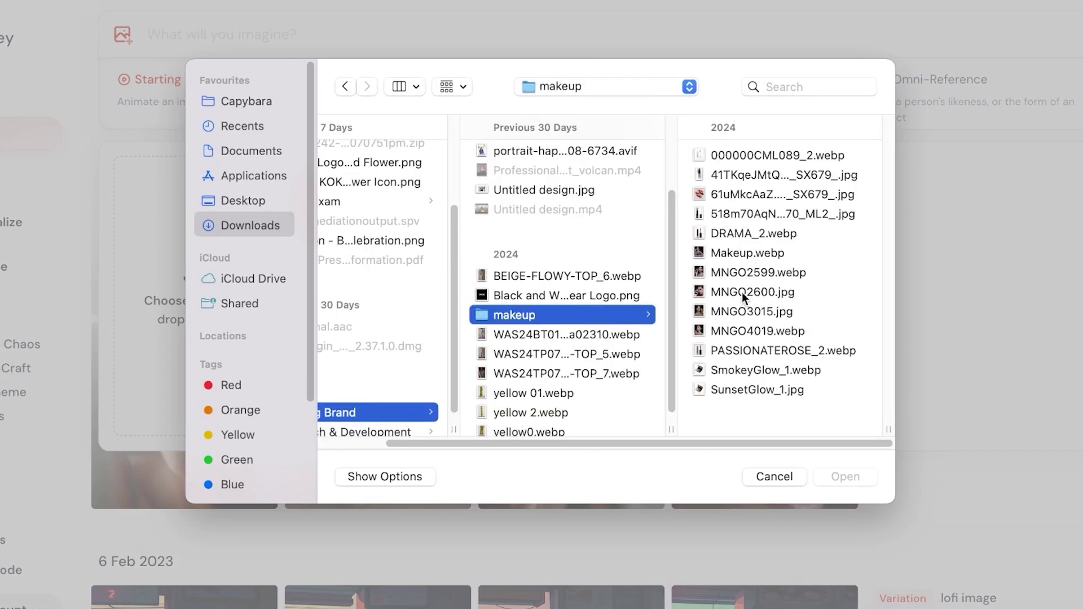
{"action": "left_click", "coordinate": [733, 292]}
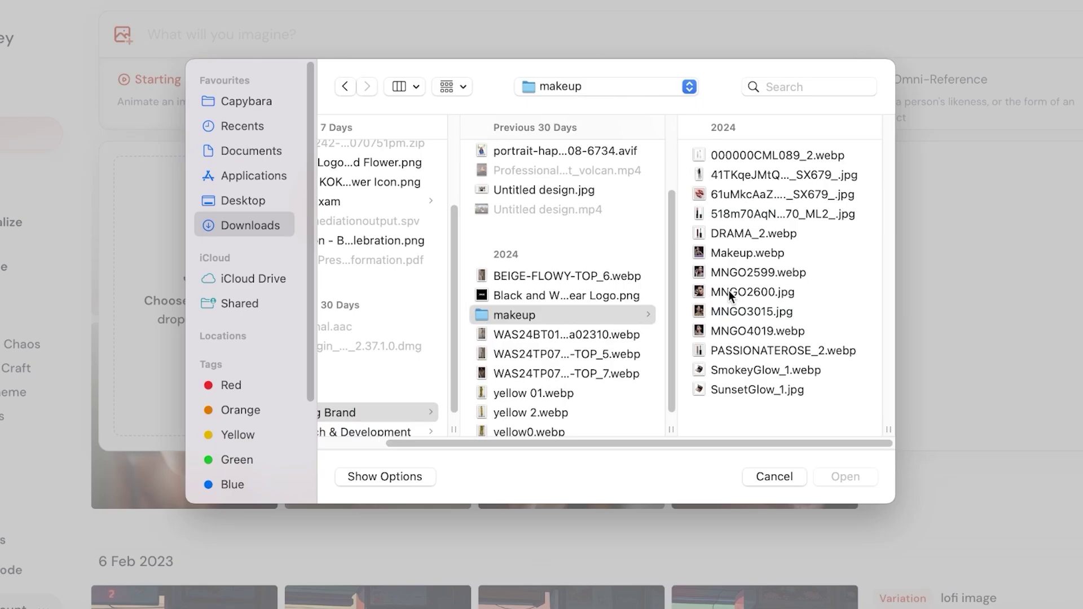
{"action": "left_click", "coordinate": [846, 477]}
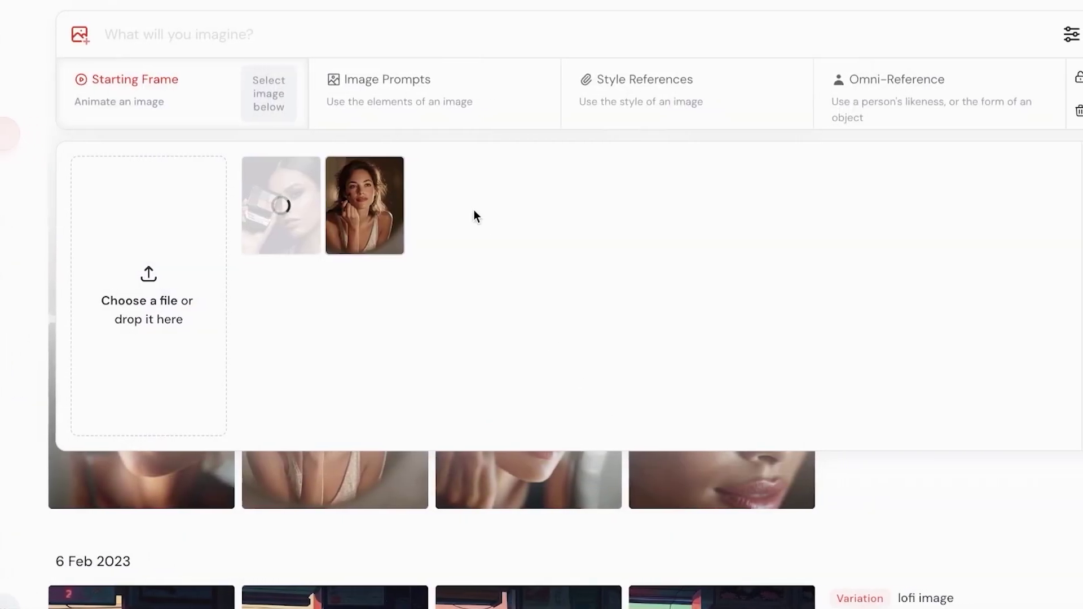
Set the palette-holding makeup photo as the video's Starting Frame.
{"action": "mouse_move", "coordinate": [278, 211]}
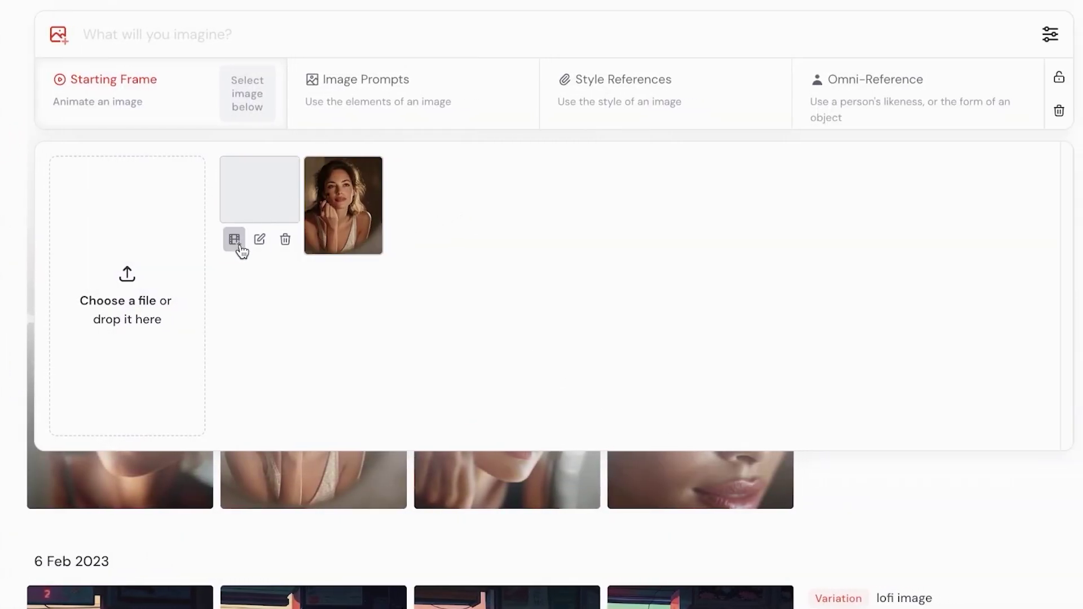
{"action": "left_click", "coordinate": [234, 242]}
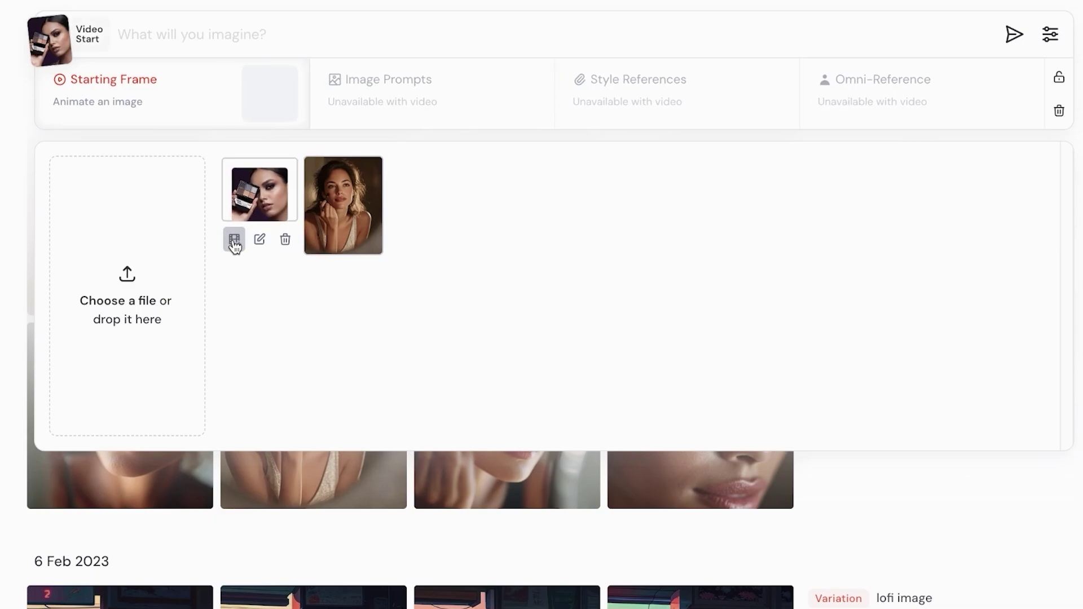
{"action": "left_click", "coordinate": [259, 240]}
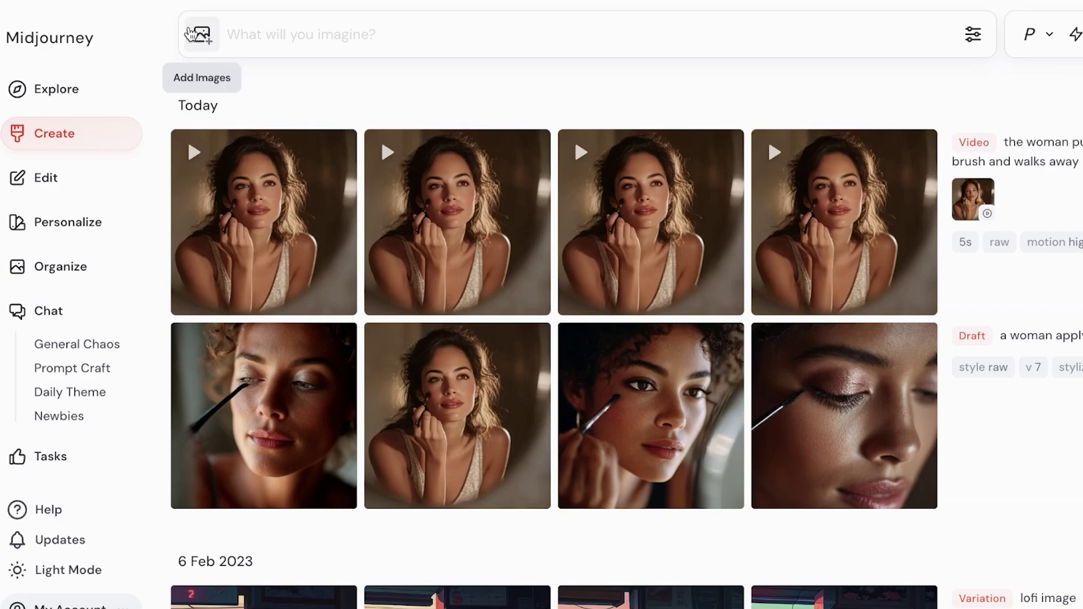
{"action": "left_click", "coordinate": [197, 34]}
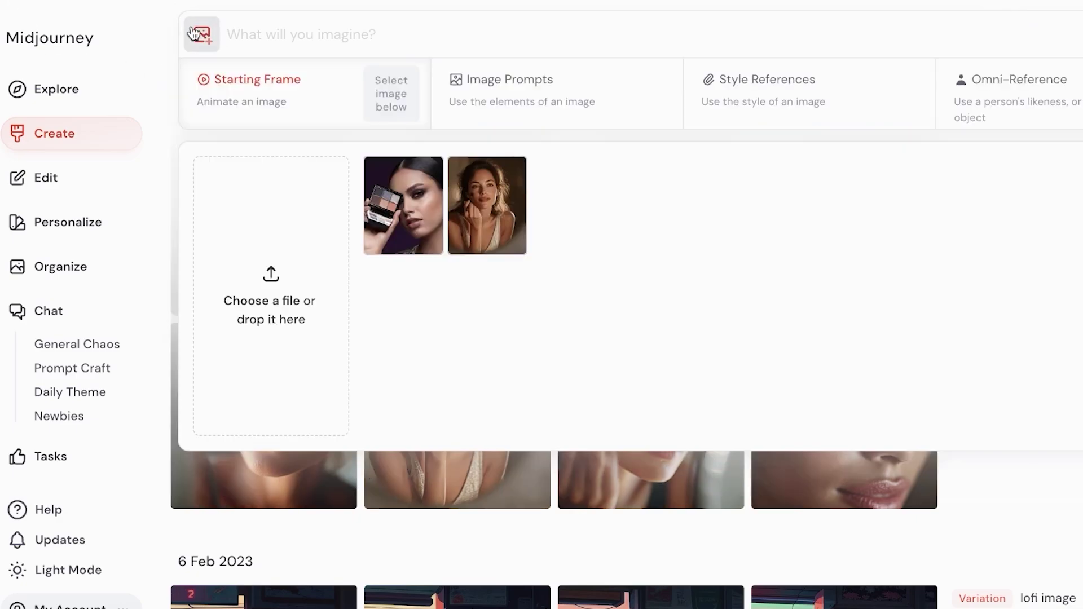
{"action": "mouse_move", "coordinate": [373, 187]}
{"action": "left_click", "coordinate": [374, 240]}
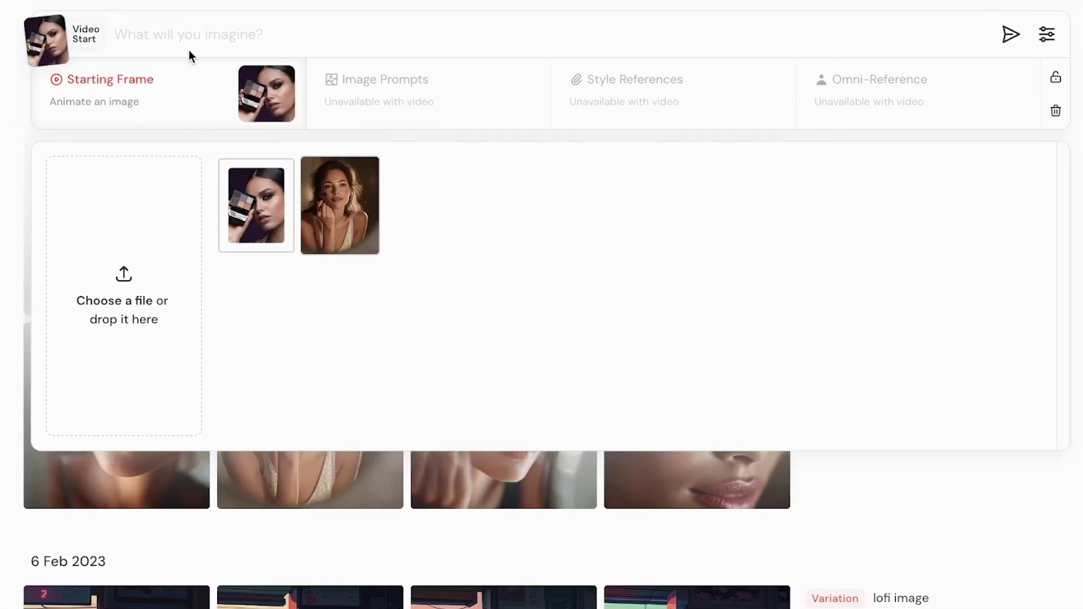
{"action": "left_click", "coordinate": [188, 47]}
Enter the prompt 'The woman moves the eyeshadow palette', correcting 'pallete' to 'palette'.
{"action": "type", "text": "The mo"}
{"action": "key", "text": "BackSpace"}
{"action": "key", "text": "BackSpace"}
{"action": "type", "text": "woman maves the "}
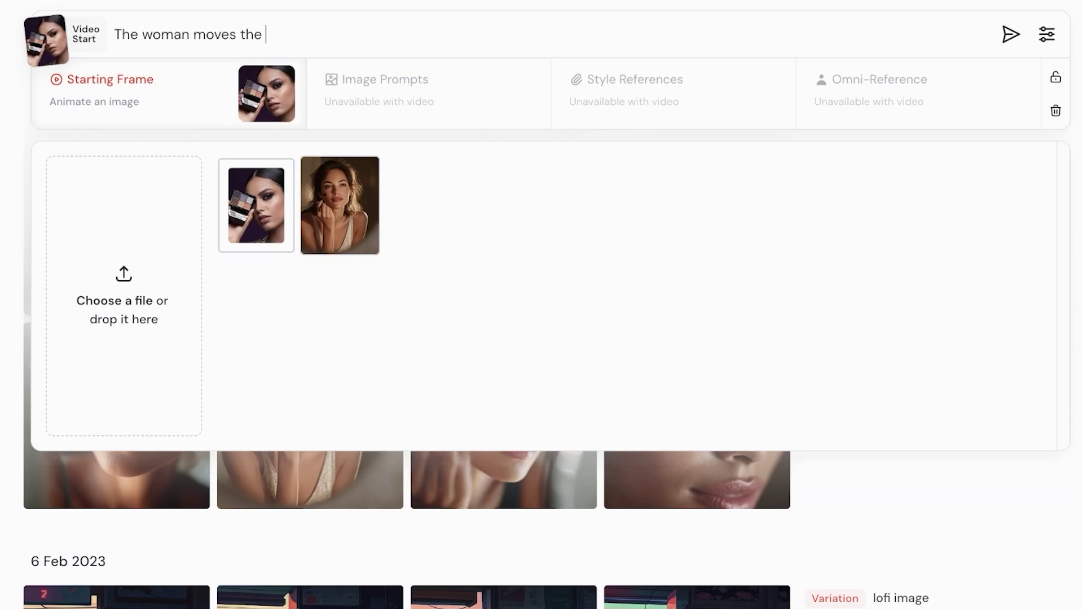
{"action": "type", "text": "eyeshadow pallete"}
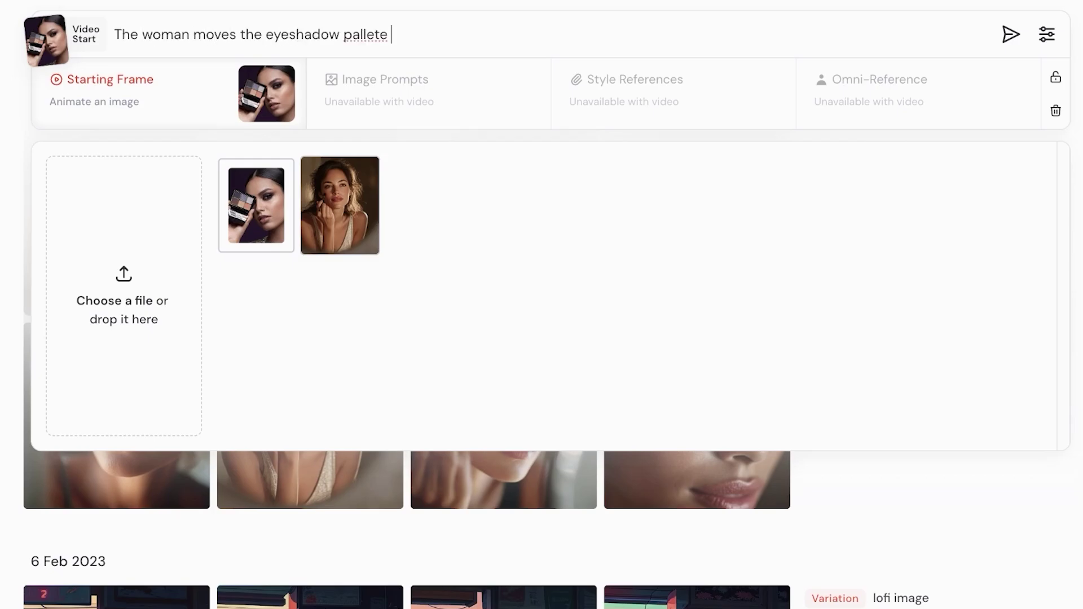
{"action": "right_click", "coordinate": [372, 32]}
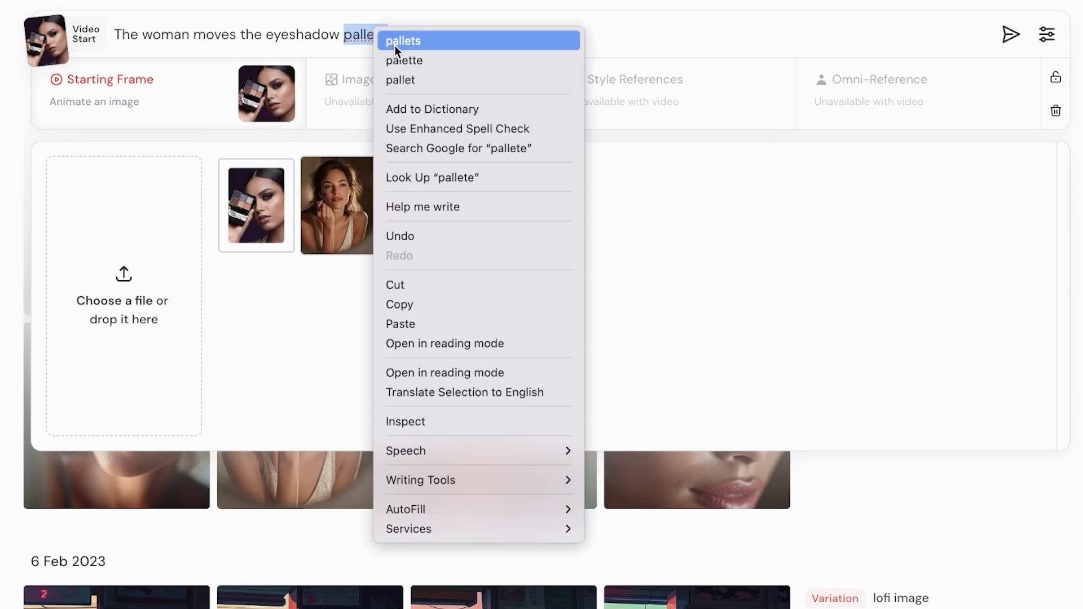
{"action": "left_click", "coordinate": [397, 60]}
{"action": "mouse_move", "coordinate": [309, 172]}
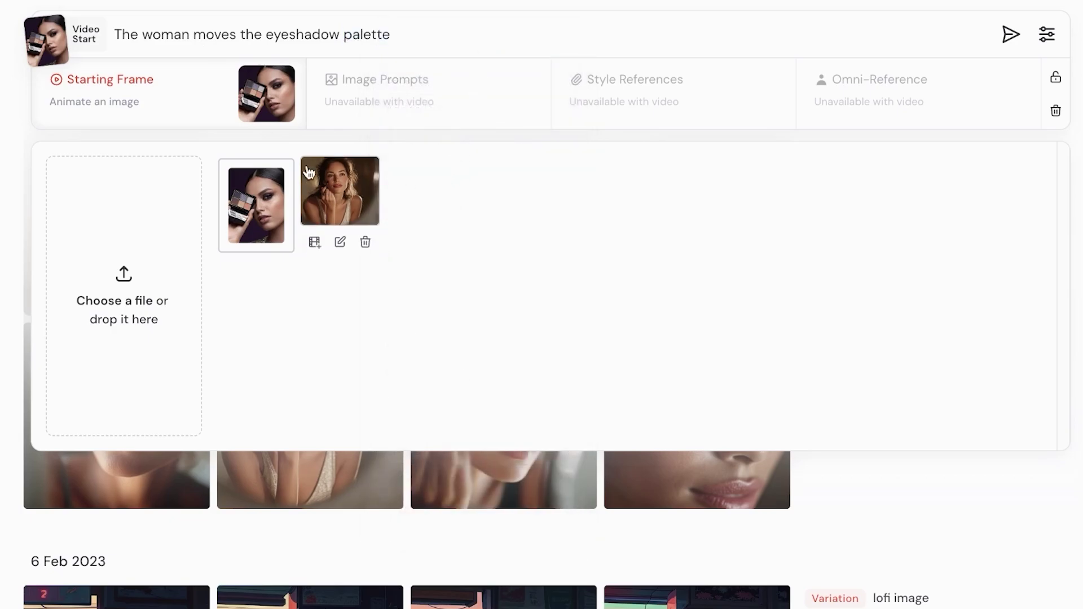
Try the Mode and Motion toggles in video settings, leaving them at Raw and High.
{"action": "left_click", "coordinate": [1045, 45]}
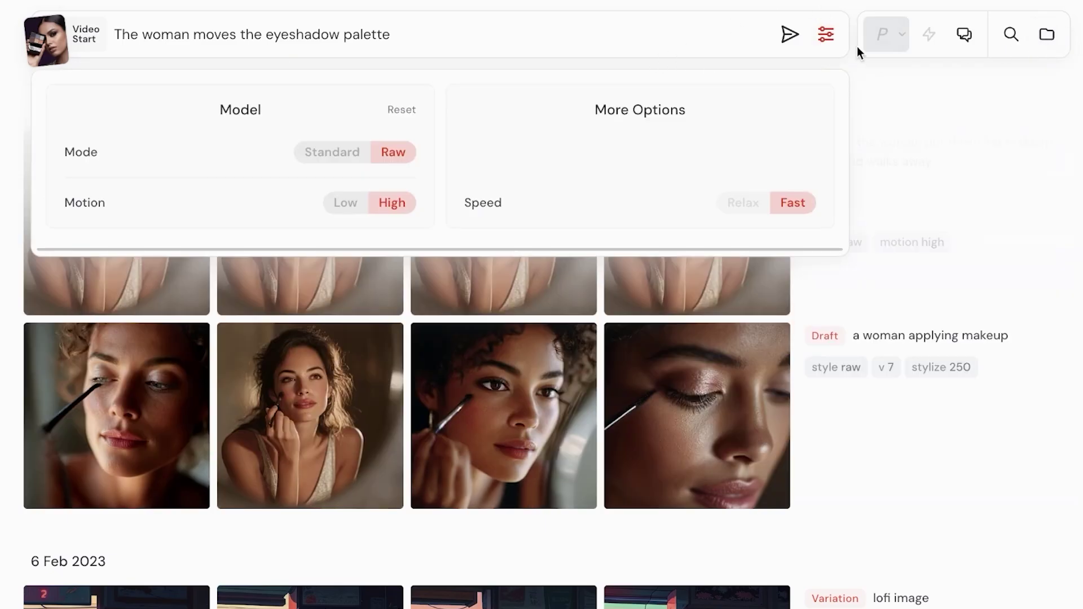
{"action": "mouse_move", "coordinate": [760, 204]}
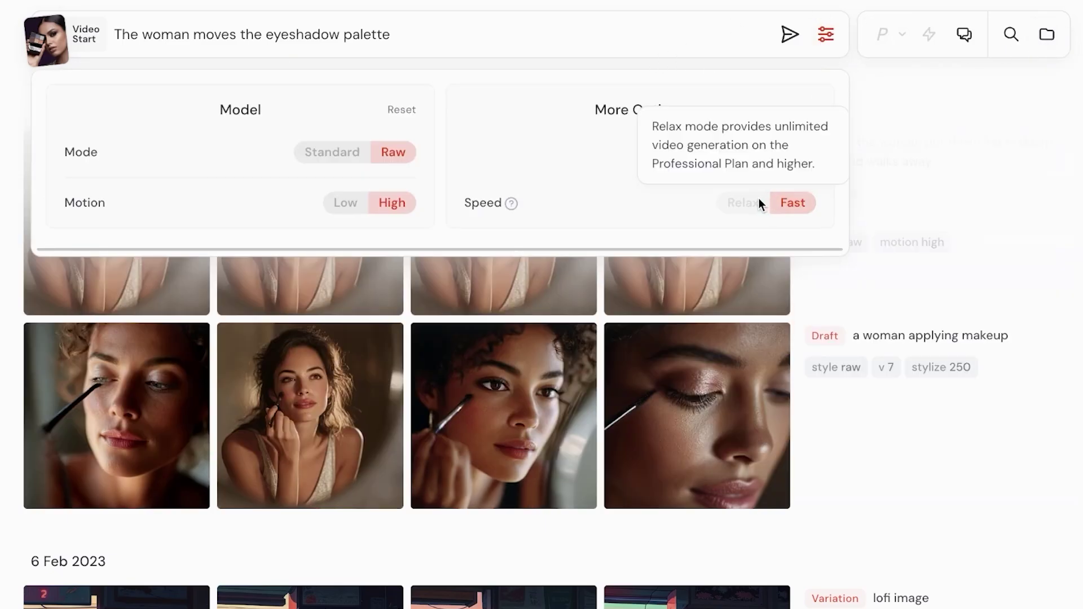
{"action": "left_click", "coordinate": [334, 159]}
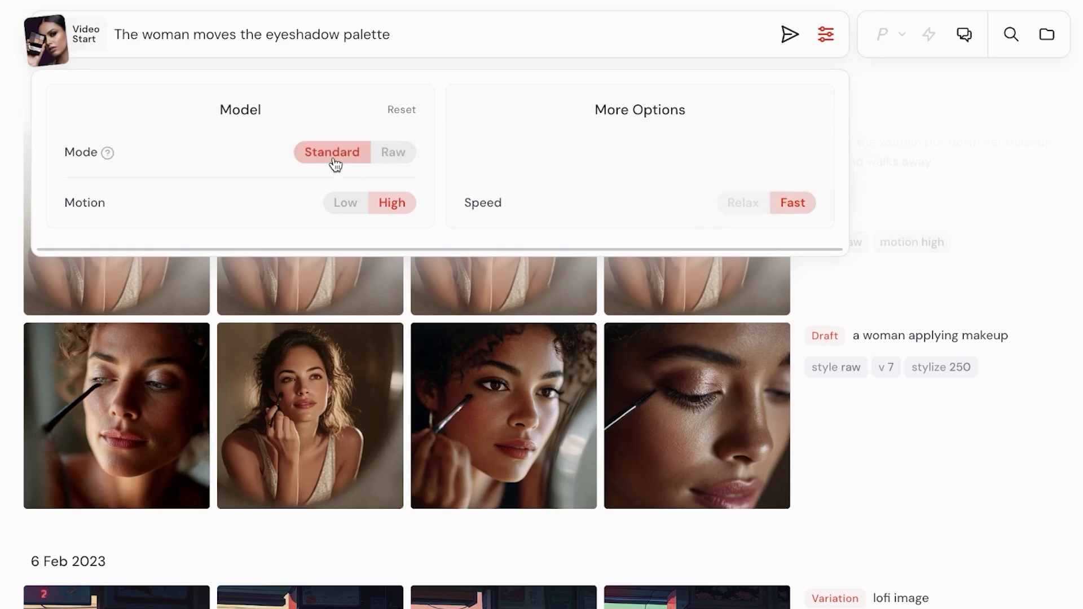
{"action": "left_click", "coordinate": [341, 203]}
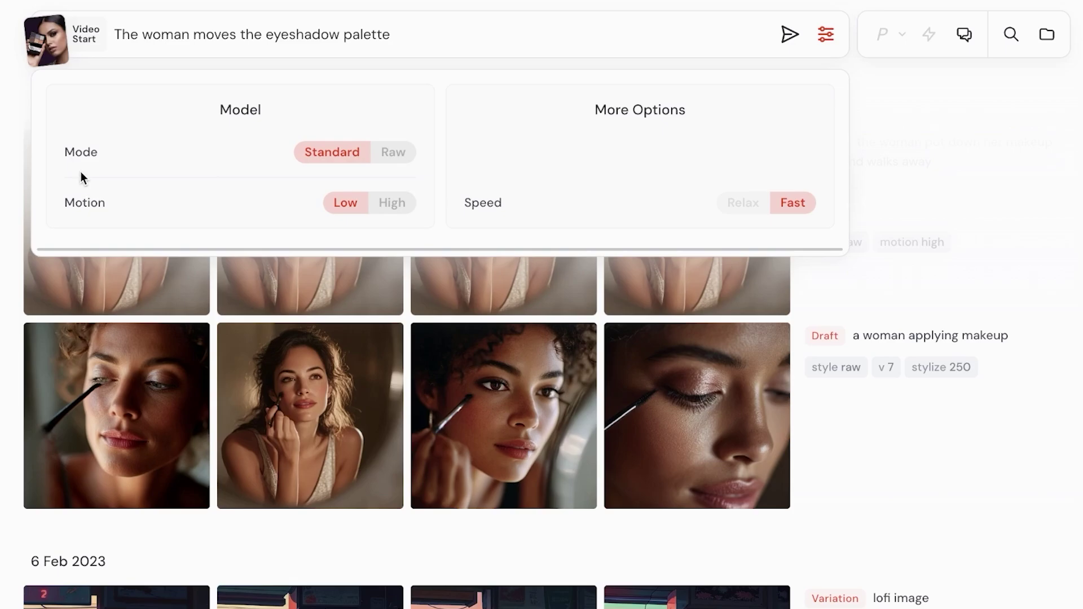
{"action": "mouse_move", "coordinate": [111, 153]}
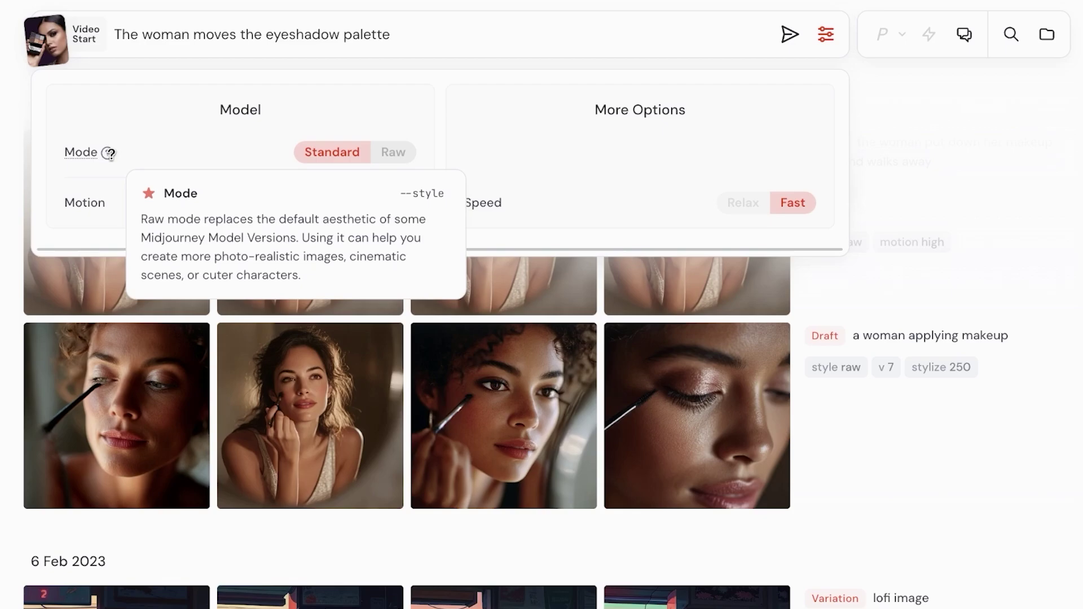
{"action": "left_click", "coordinate": [384, 152]}
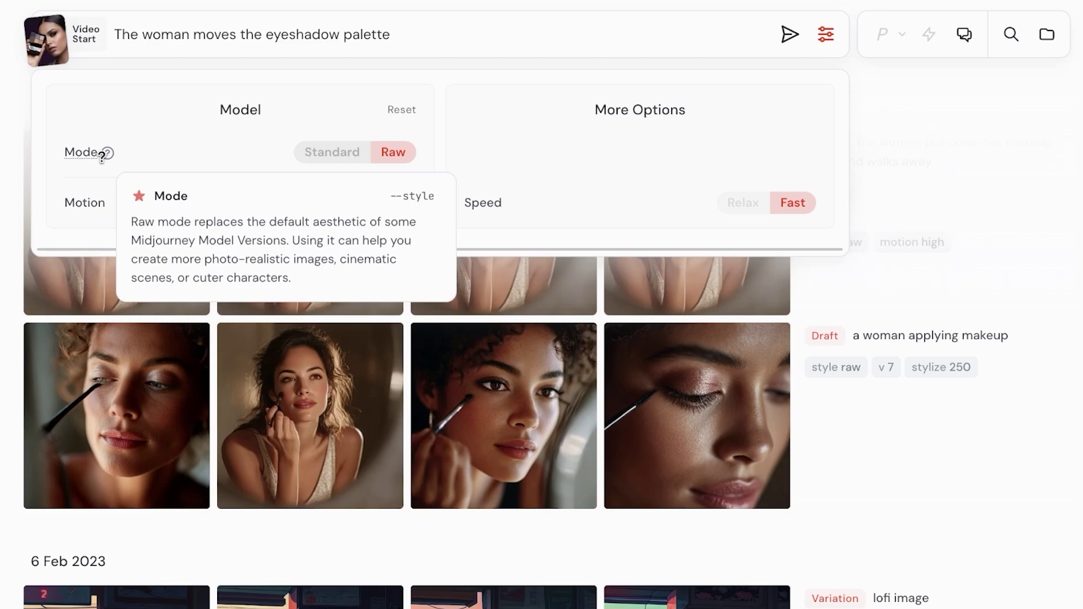
{"action": "left_click", "coordinate": [364, 152]}
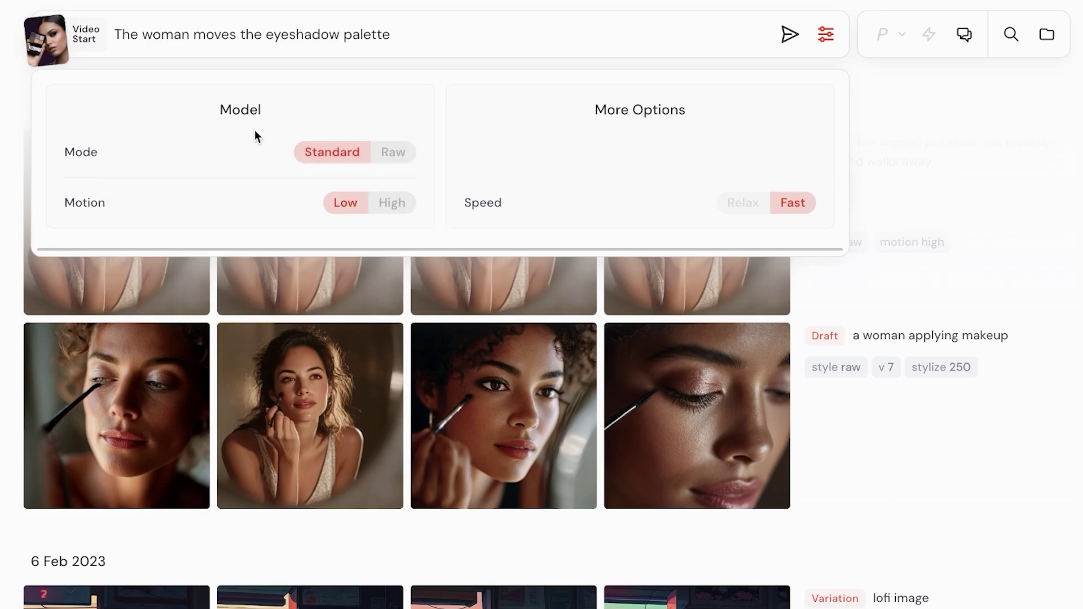
{"action": "left_click", "coordinate": [402, 158]}
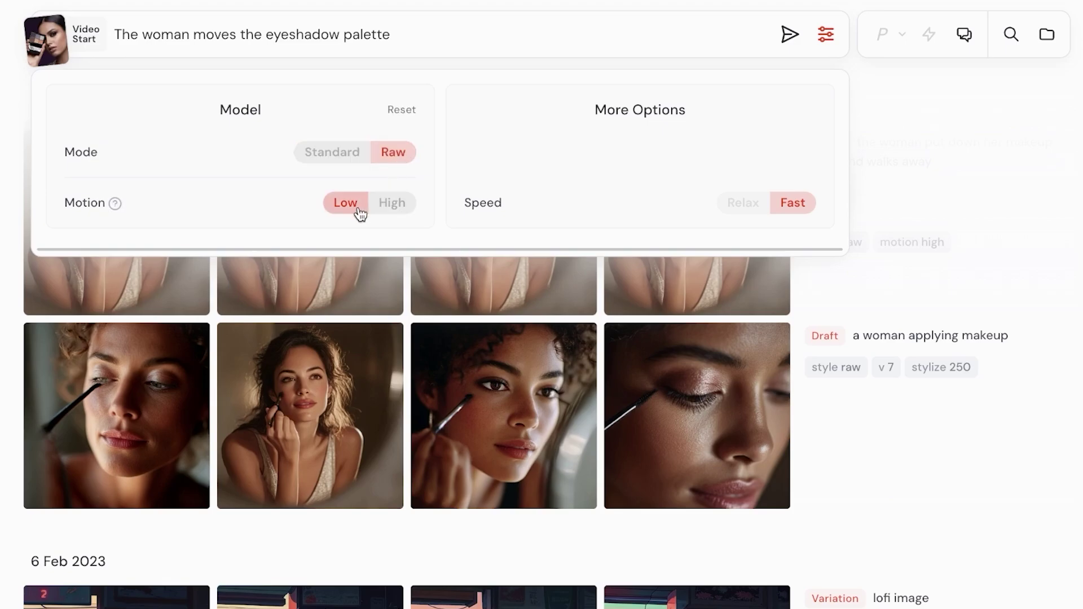
{"action": "left_click", "coordinate": [375, 207]}
Close the settings and submit the prompt to generate four 5s raw, high-motion videos.
{"action": "left_click", "coordinate": [771, 39]}
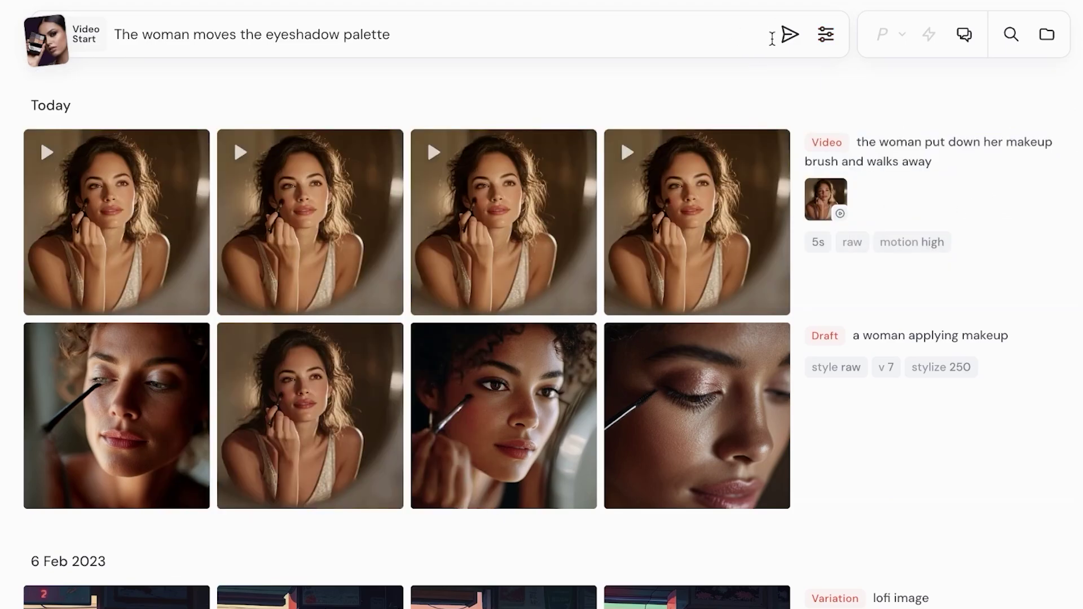
{"action": "left_click", "coordinate": [781, 42]}
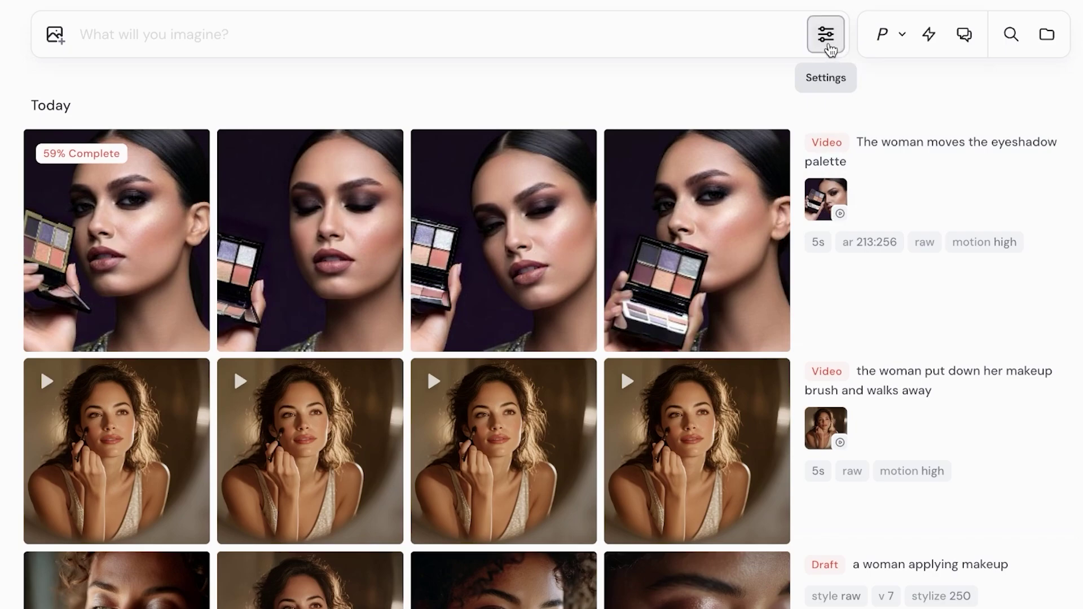
Check Relax mode's plan availability in Settings, then close the panel while videos finish.
{"action": "left_click", "coordinate": [832, 52]}
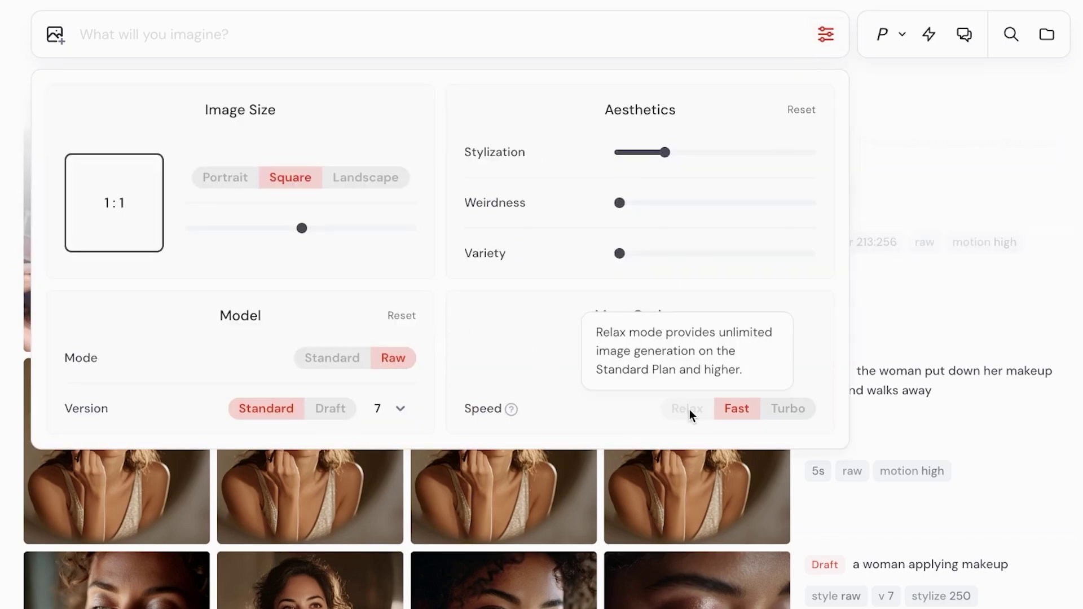
{"action": "mouse_move", "coordinate": [694, 409]}
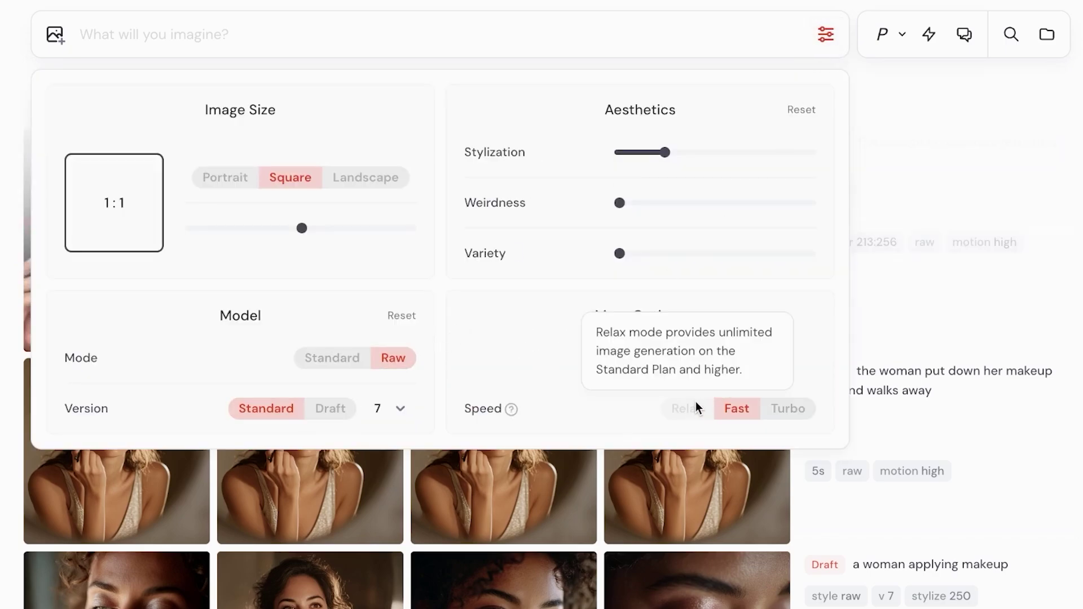
{"action": "left_click", "coordinate": [896, 209]}
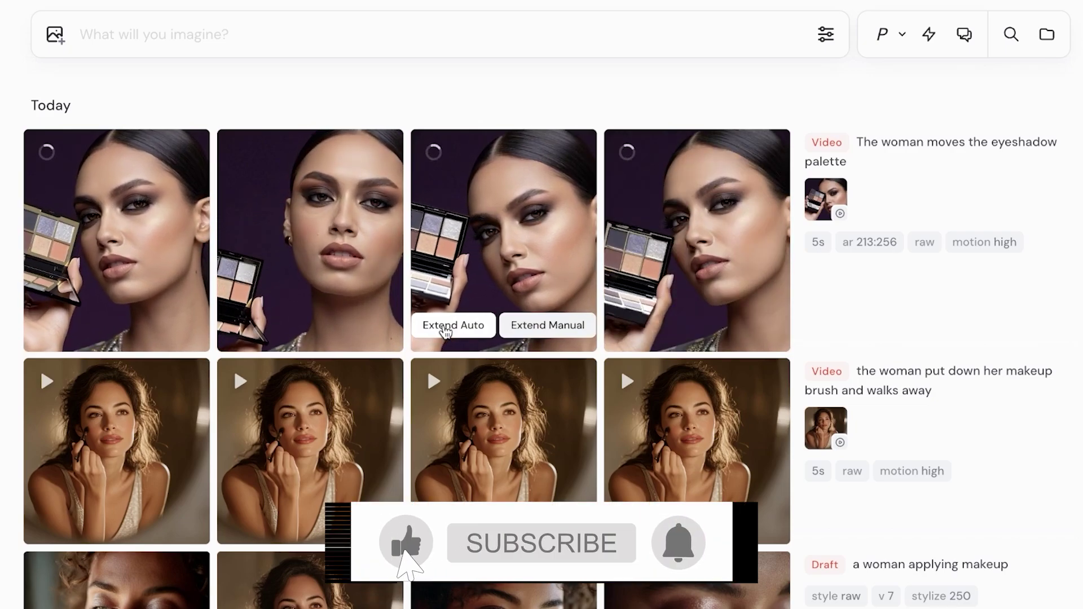
Open a top-row eyeshadow palette video to view it with its 5s, raw, high-motion settings.
{"action": "left_click", "coordinate": [170, 244]}
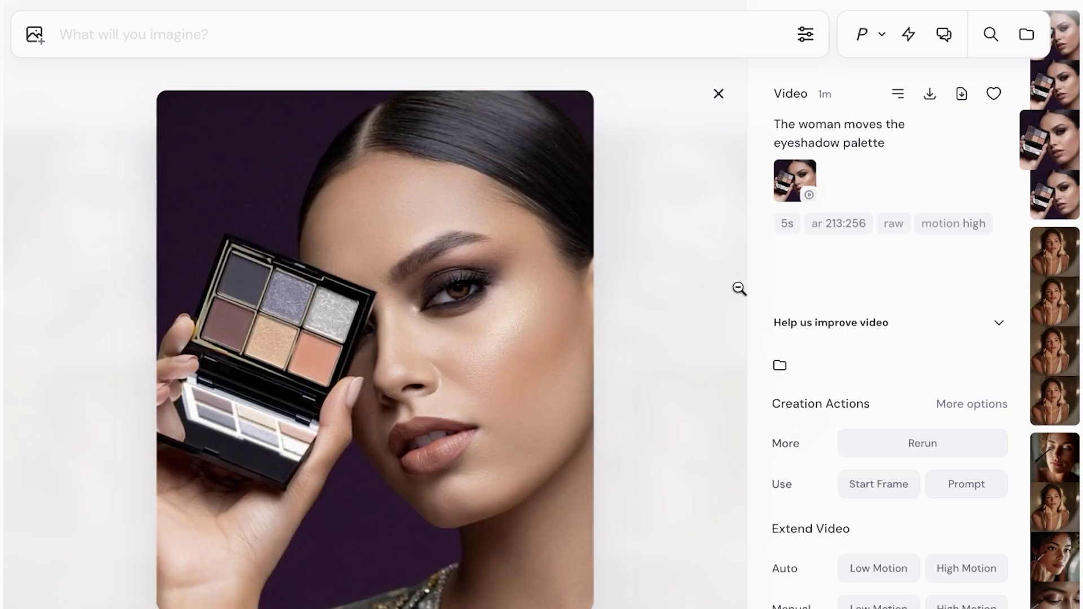
Step through the palette videos with the arrow keys, ending on the makeup-brush video.
{"action": "key", "text": "Down"}
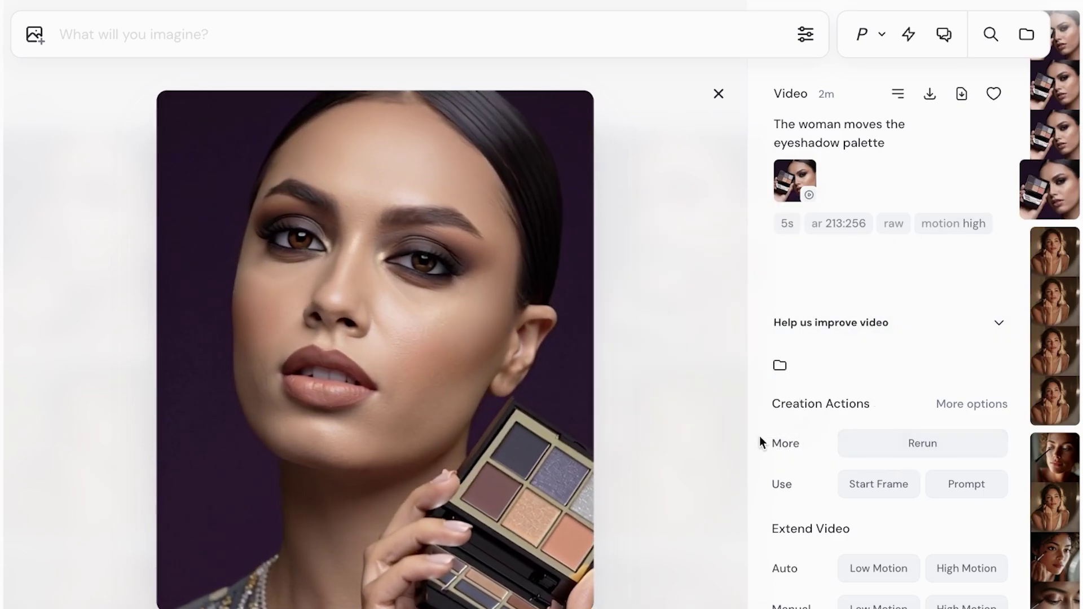
{"action": "mouse_move", "coordinate": [787, 439]}
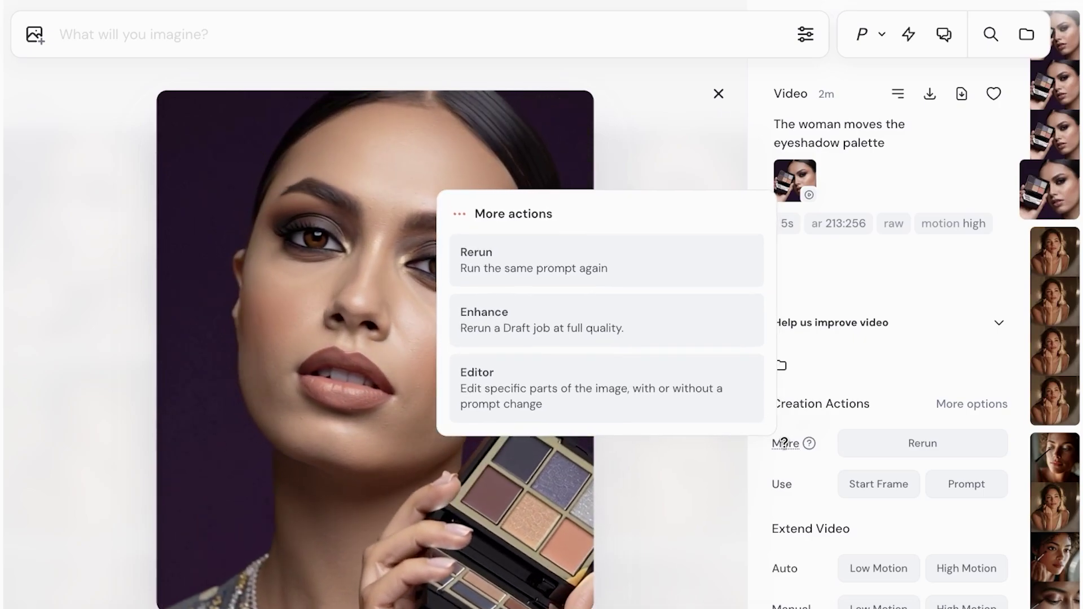
{"action": "mouse_move", "coordinate": [771, 479]}
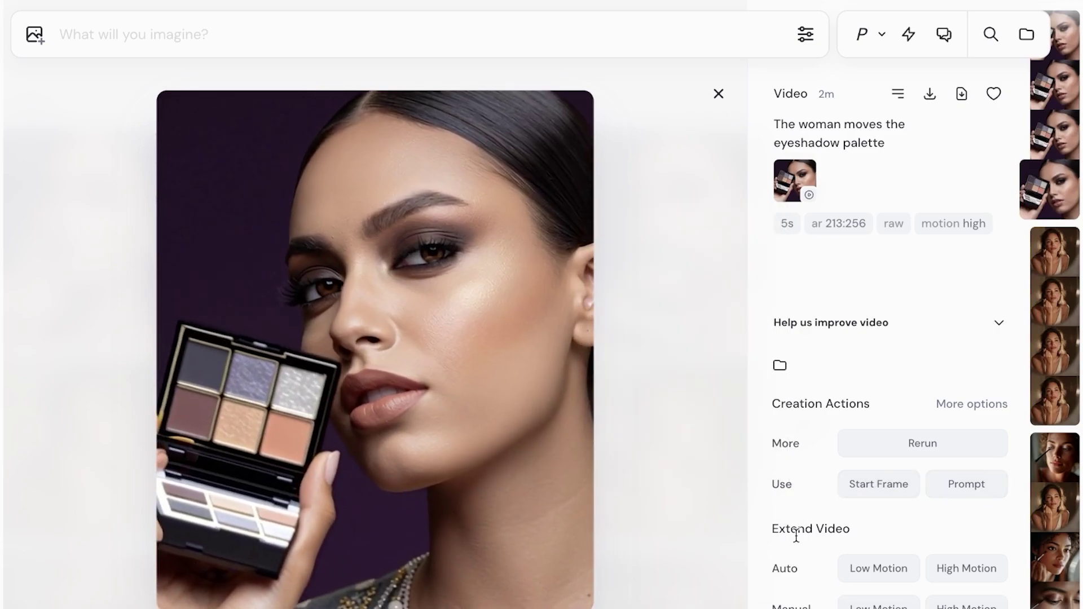
{"action": "key", "text": "Down"}
{"action": "key", "text": "Up"}
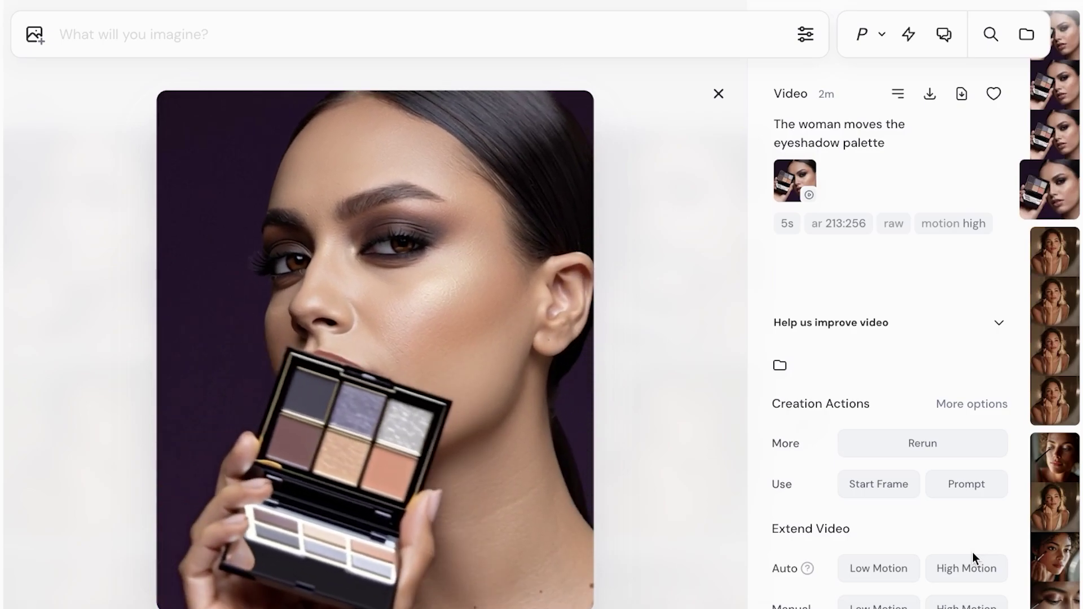
{"action": "key", "text": "Down"}
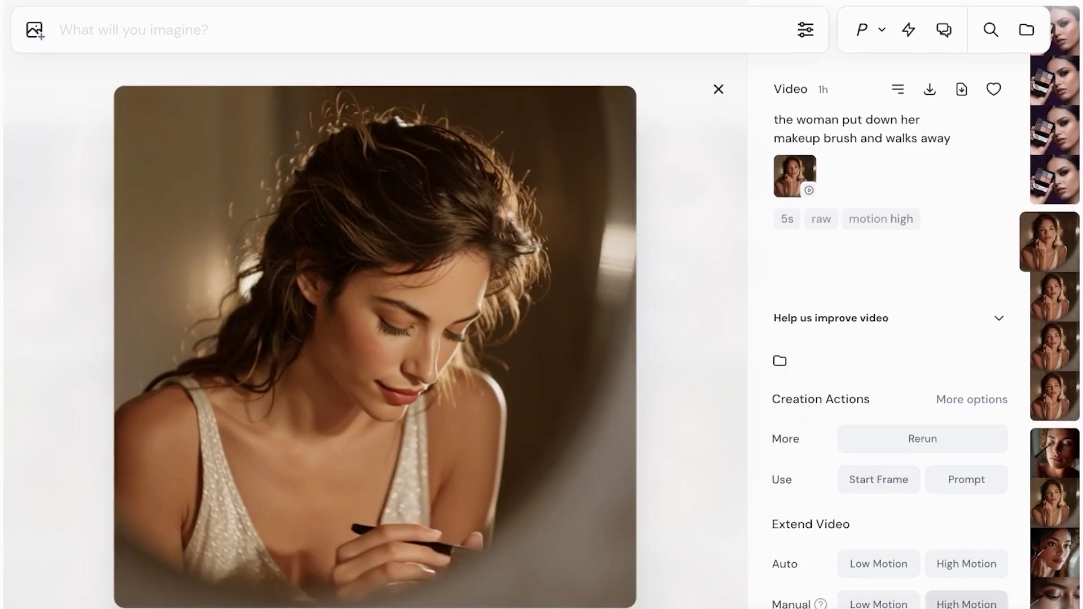
Return to the 'The woman moves the eyeshadow palette' video with the up arrow.
{"action": "key", "text": "Up"}
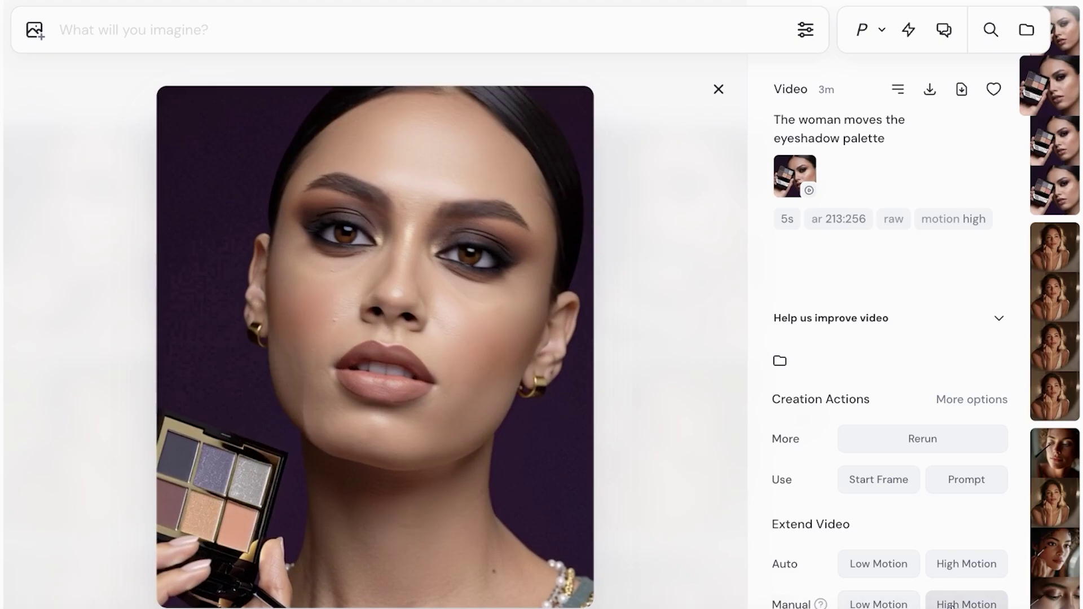
{"action": "mouse_move", "coordinate": [822, 601]}
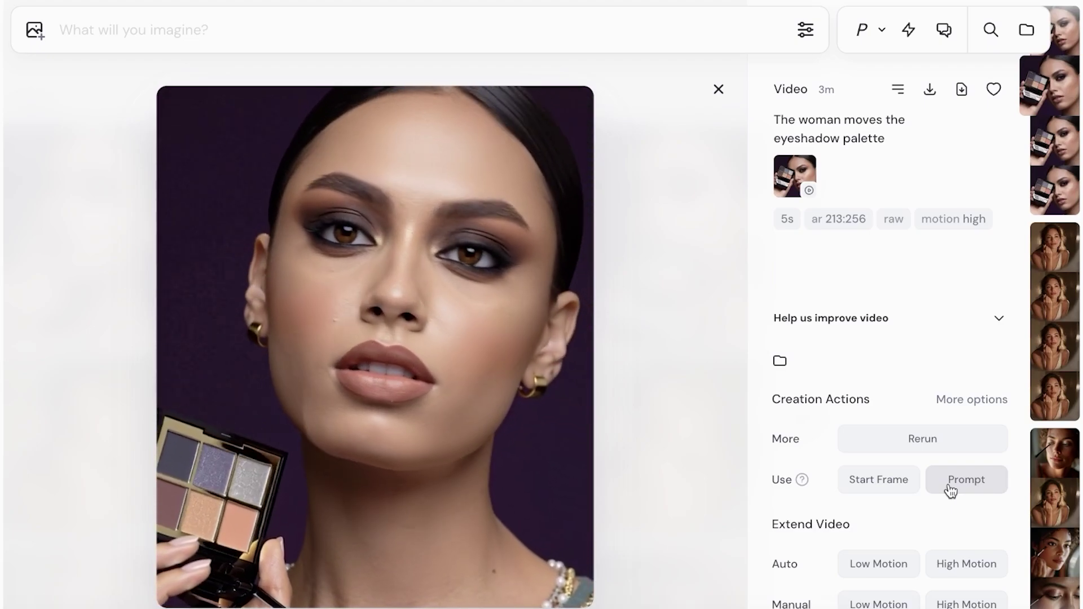
Set up a Low Motion manual extension with prompt ending '--motion low,' and go to Explore.
{"action": "left_click", "coordinate": [852, 605]}
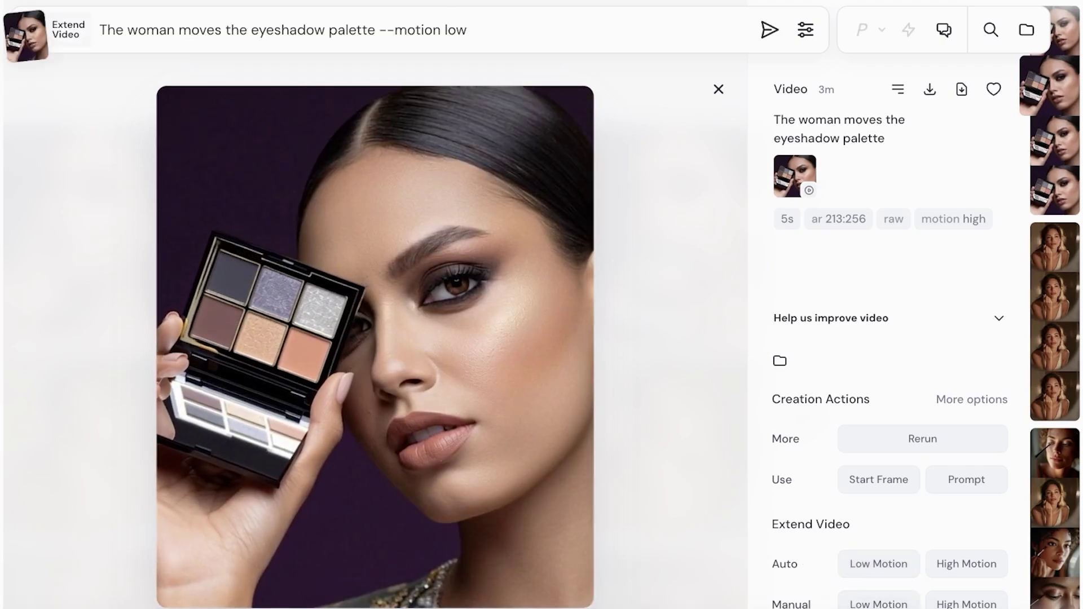
{"action": "type", "text": ","}
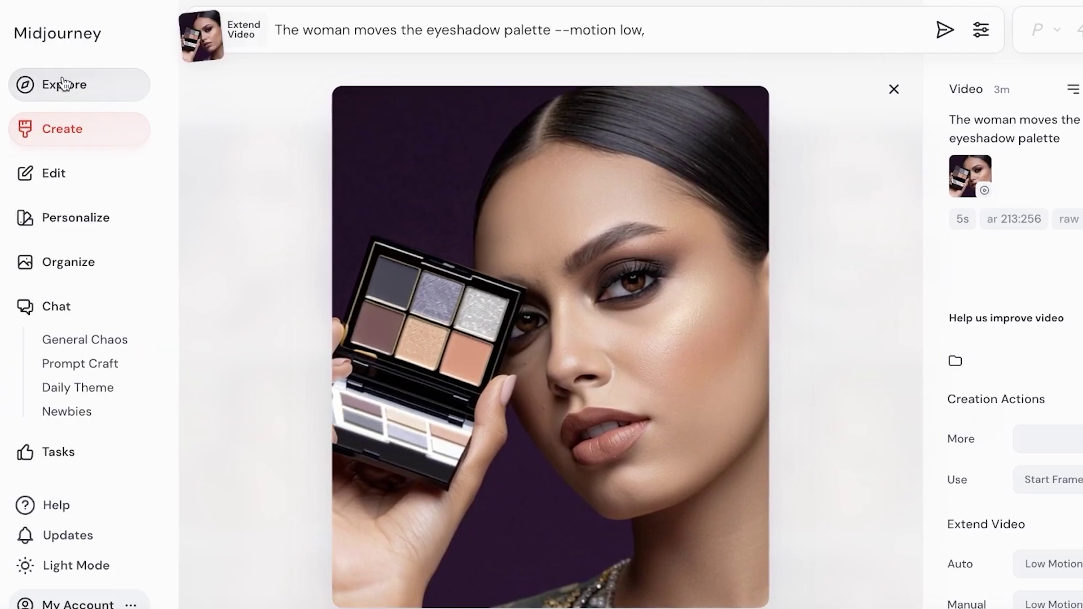
{"action": "left_click", "coordinate": [64, 84]}
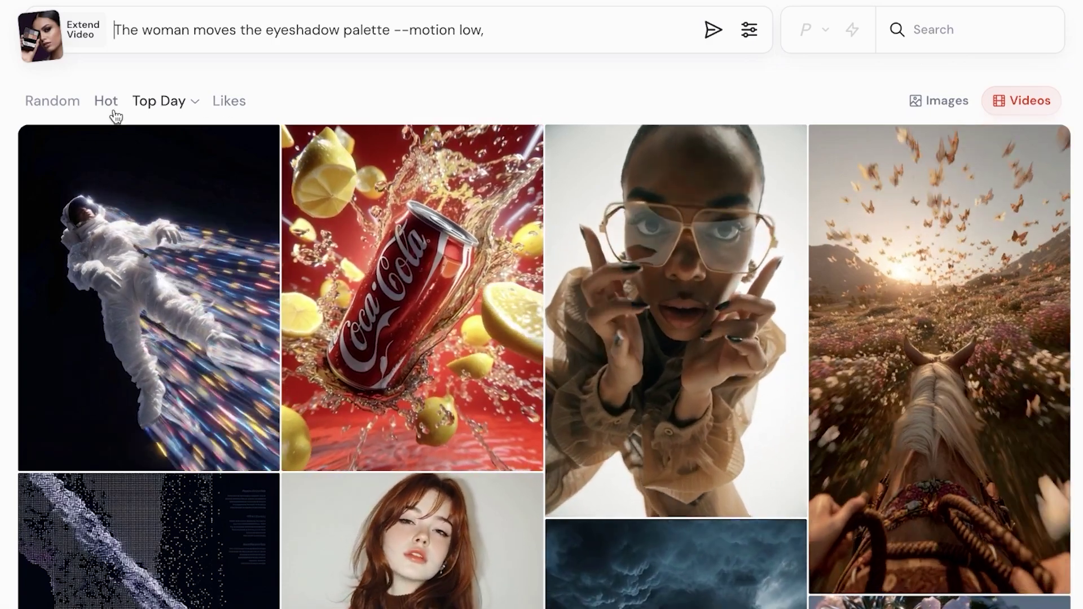
Browse the Hot video feed on the Explore page.
{"action": "left_click", "coordinate": [107, 101]}
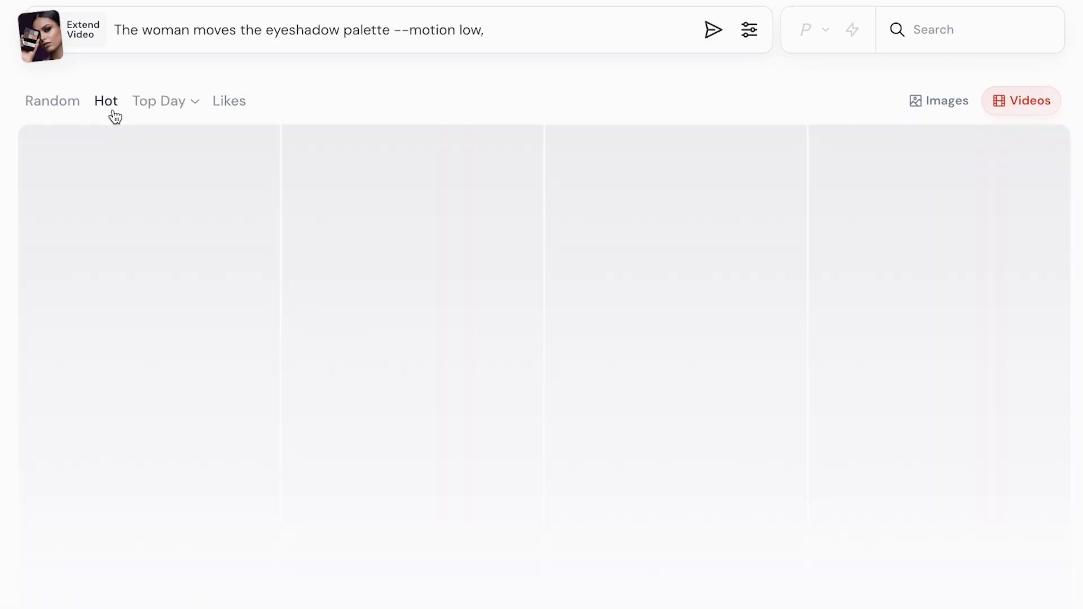
{"action": "scroll", "coordinate": [375, 138], "scroll_direction": "down", "scroll_amount": 3}
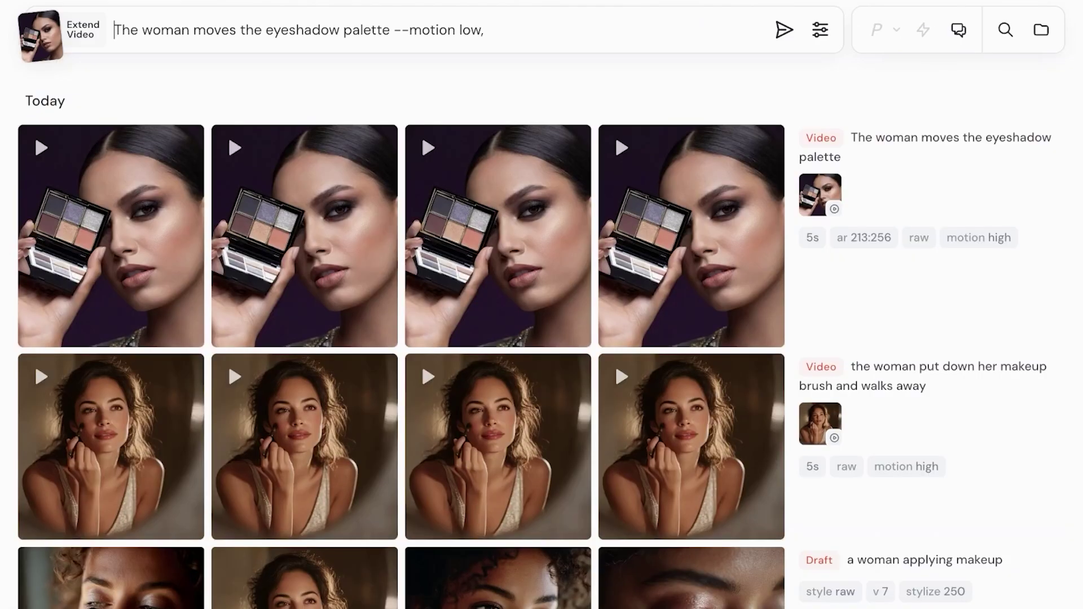
Open the fourth palette video in detail, then view two other palette videos.
{"action": "mouse_move", "coordinate": [230, 177]}
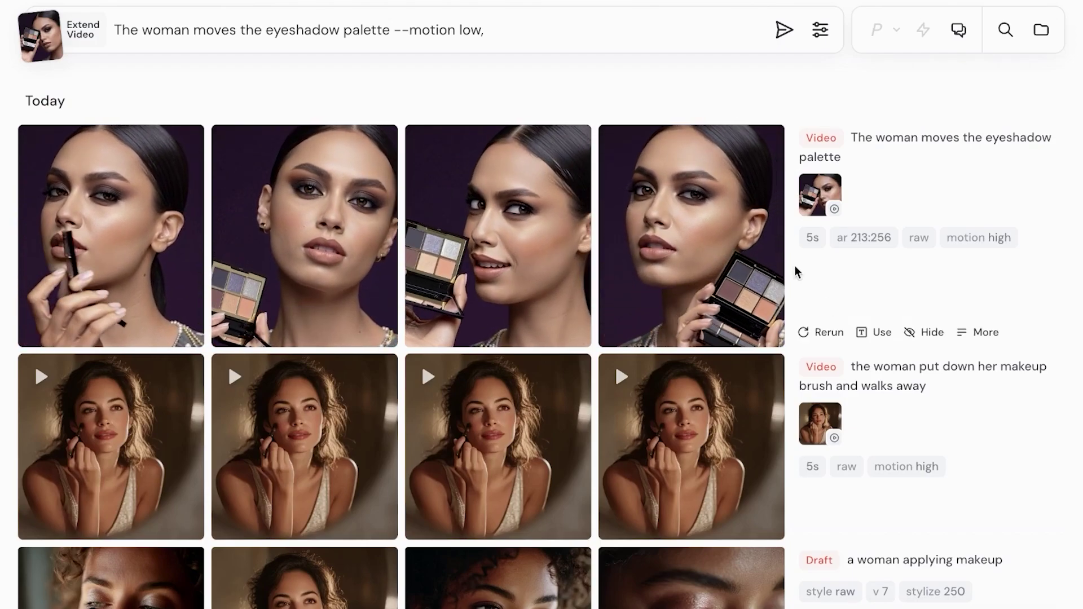
{"action": "left_click", "coordinate": [726, 213]}
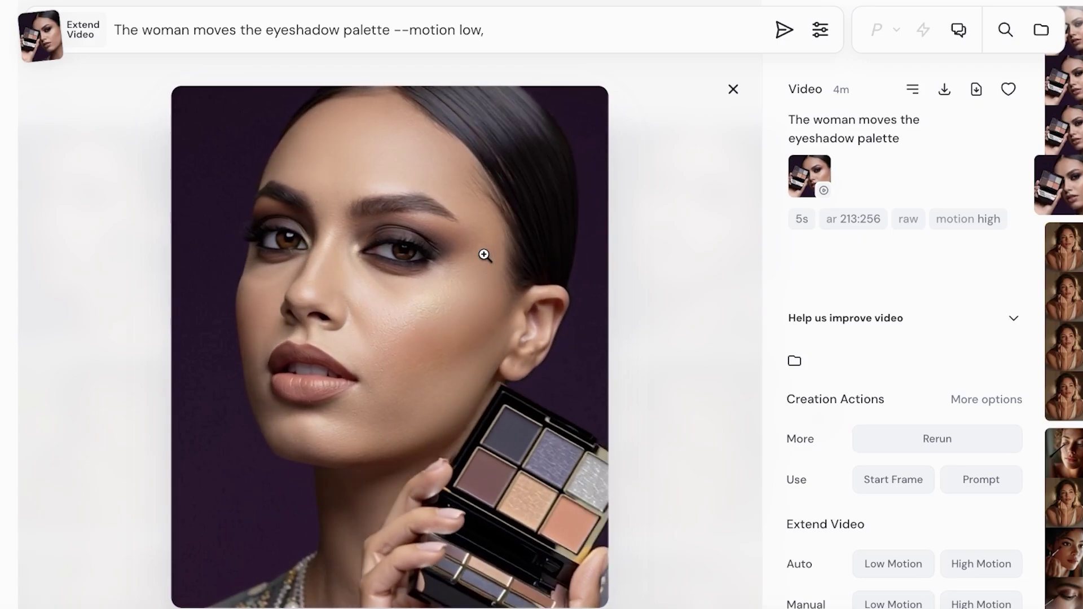
{"action": "left_click", "coordinate": [696, 272]}
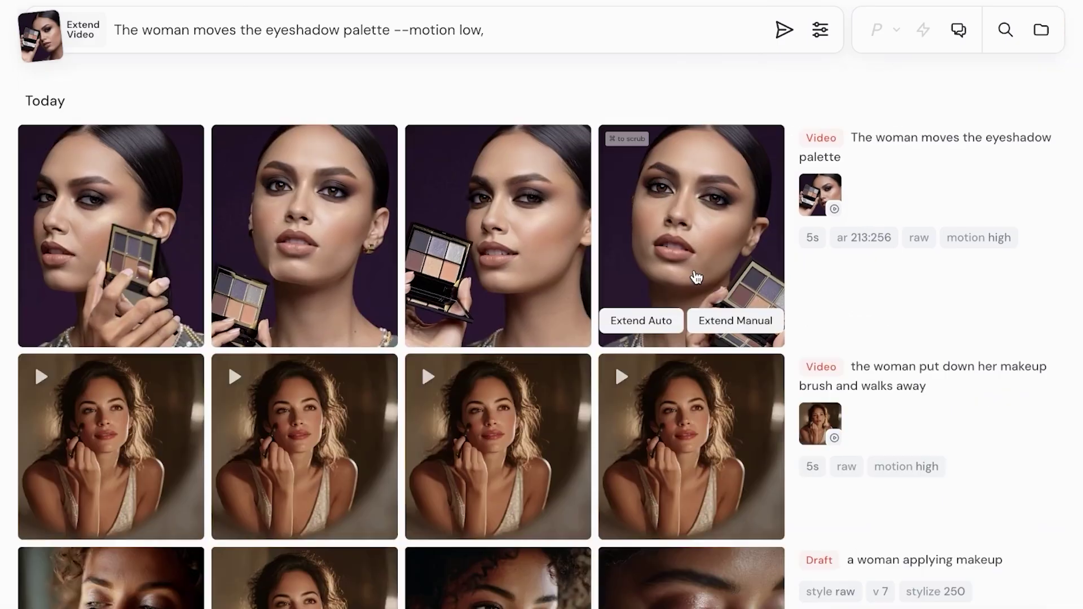
{"action": "left_click", "coordinate": [111, 242]}
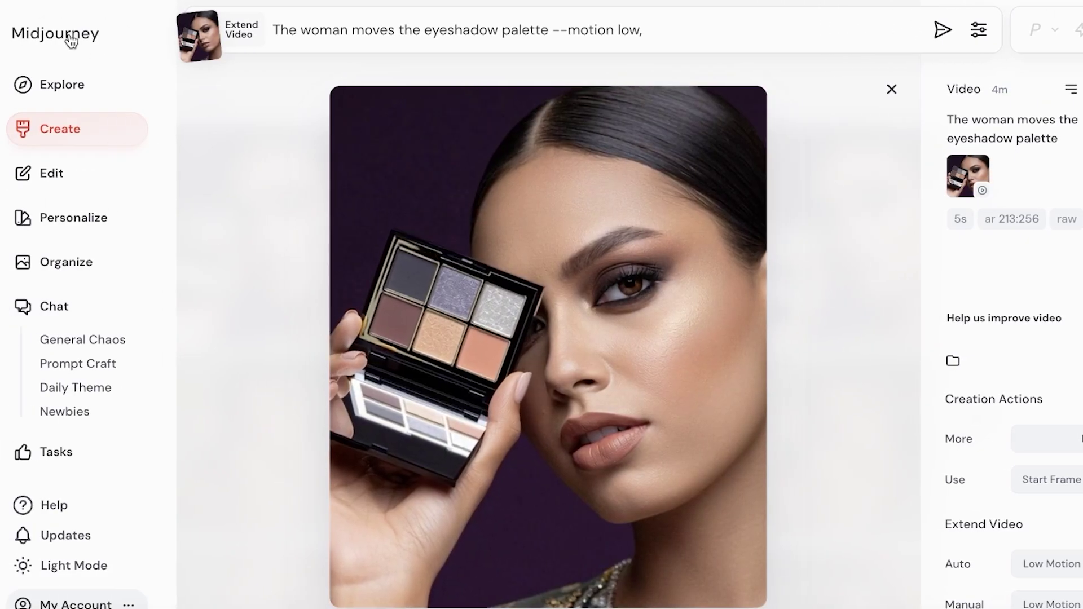
Close the video viewer using the Midjourney logo.
{"action": "left_click", "coordinate": [0, 44]}
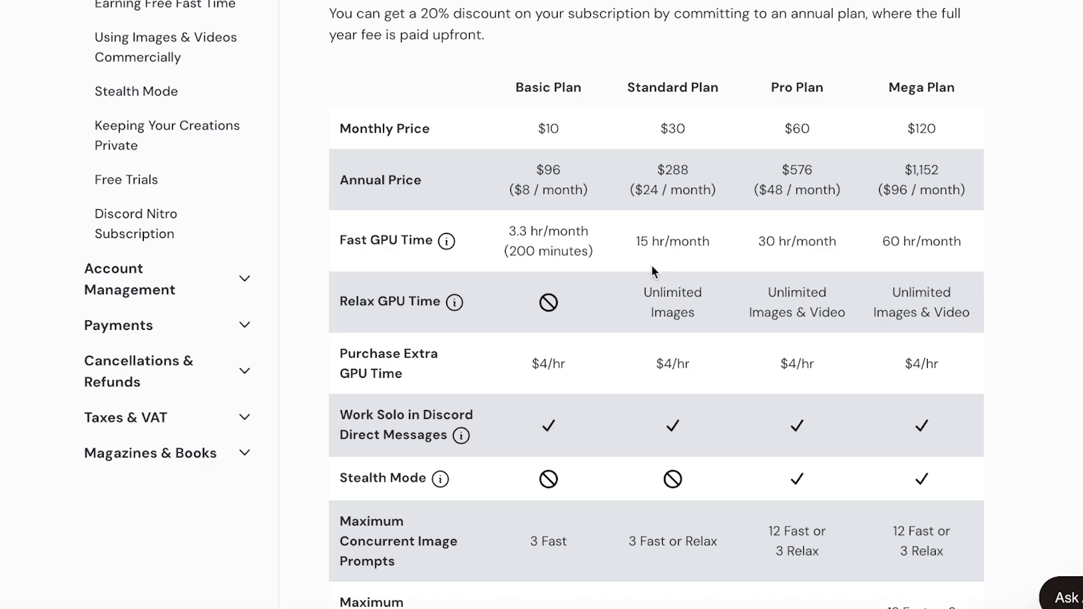
{"action": "left_click_drag", "start_coordinate": [642, 289], "coordinate": [713, 319]}
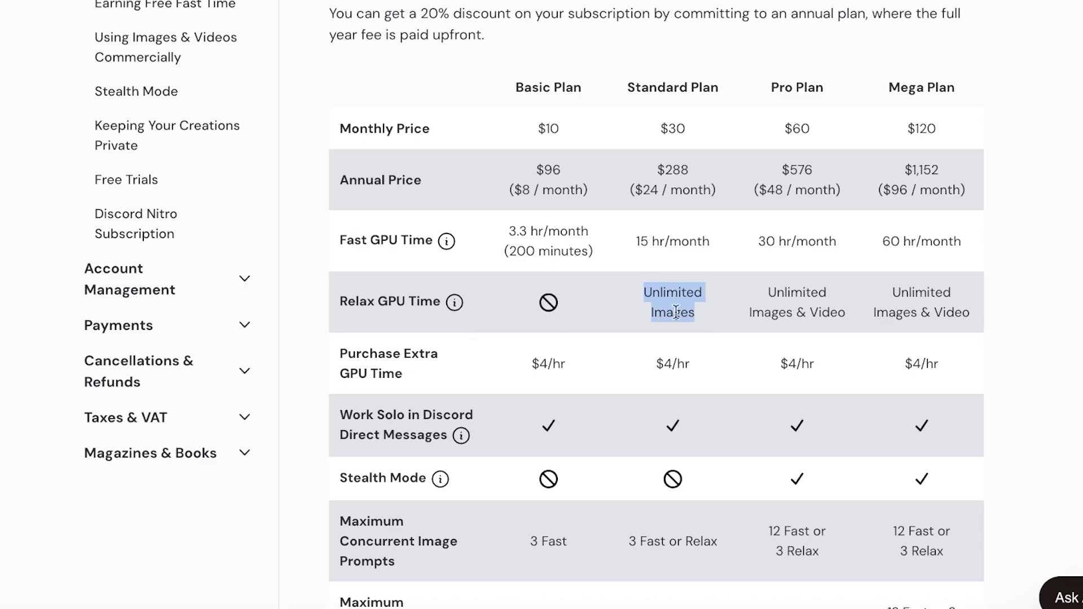
{"action": "left_click", "coordinate": [684, 309]}
{"action": "left_click_drag", "start_coordinate": [695, 313], "coordinate": [635, 295]}
{"action": "left_click", "coordinate": [651, 295]}
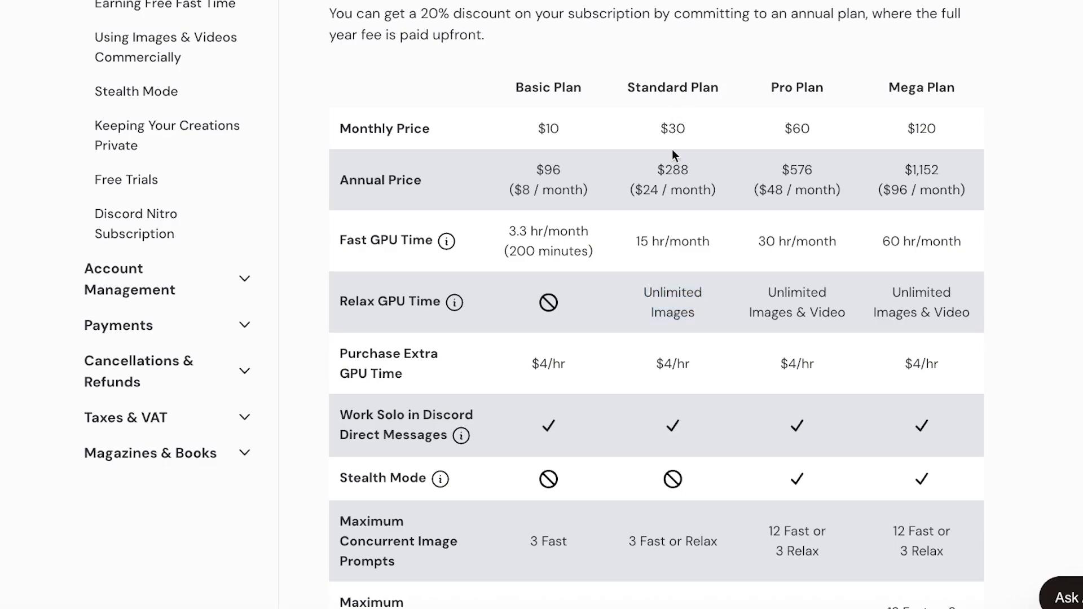